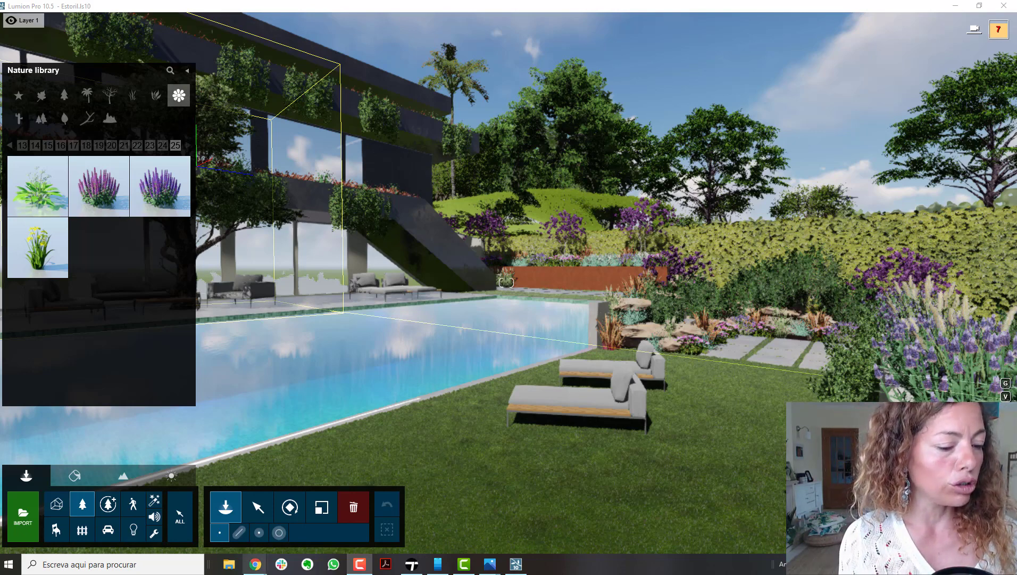
- Switch to the browser with the Lumion 10.5 release article and highlight "67 new high-quality models" in its introduction
{"action": "mouse_move", "coordinate": [265, 561]}
{"action": "left_click", "coordinate": [308, 519]}
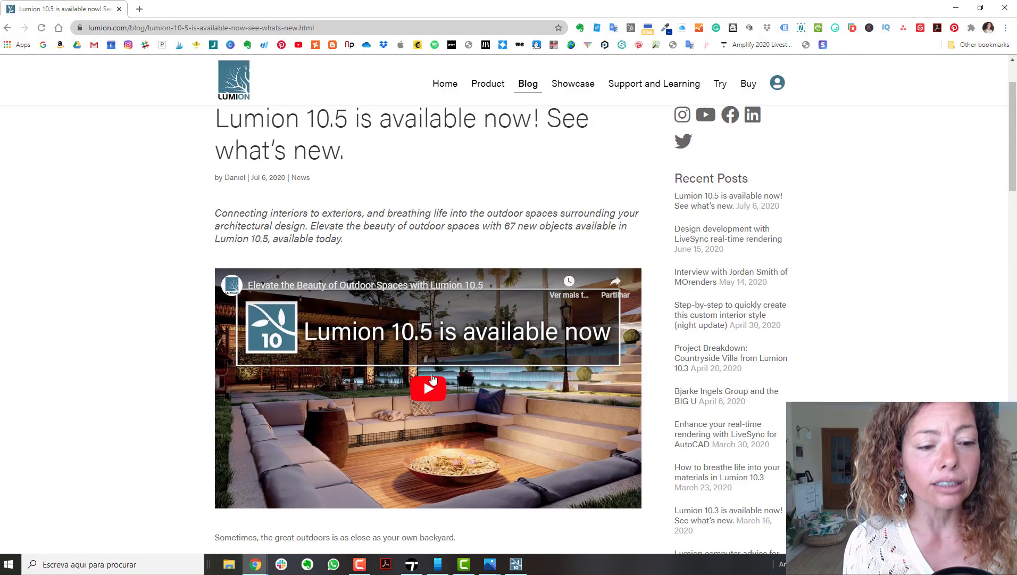
{"action": "scroll", "coordinate": [177, 334], "scroll_direction": "up", "scroll_amount": 2}
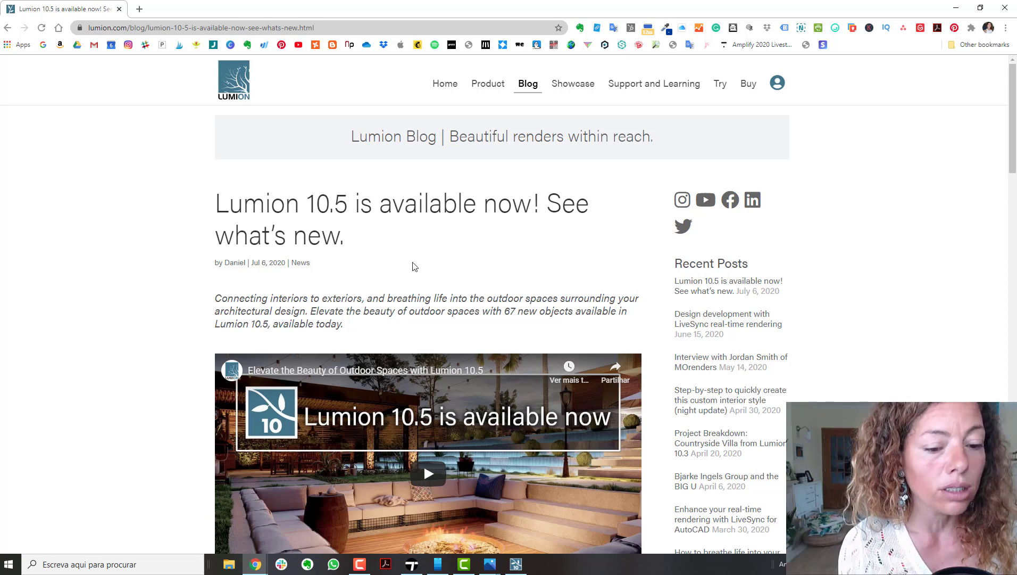
{"action": "scroll", "coordinate": [414, 266], "scroll_direction": "down", "scroll_amount": 1}
{"action": "scroll", "coordinate": [413, 264], "scroll_direction": "down", "scroll_amount": 2}
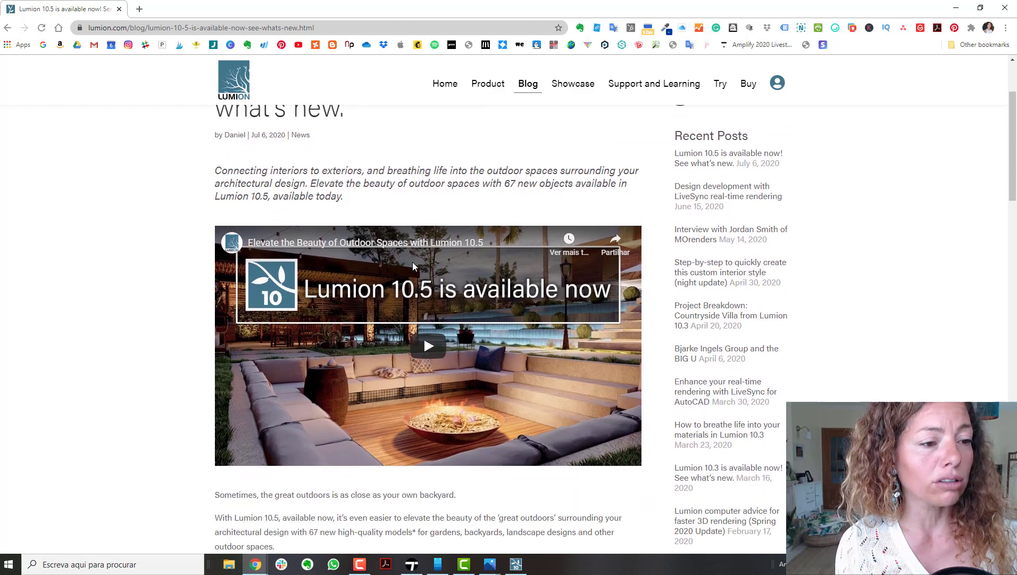
{"action": "scroll", "coordinate": [412, 261], "scroll_direction": "down", "scroll_amount": 2}
{"action": "scroll", "coordinate": [412, 262], "scroll_direction": "down", "scroll_amount": 4}
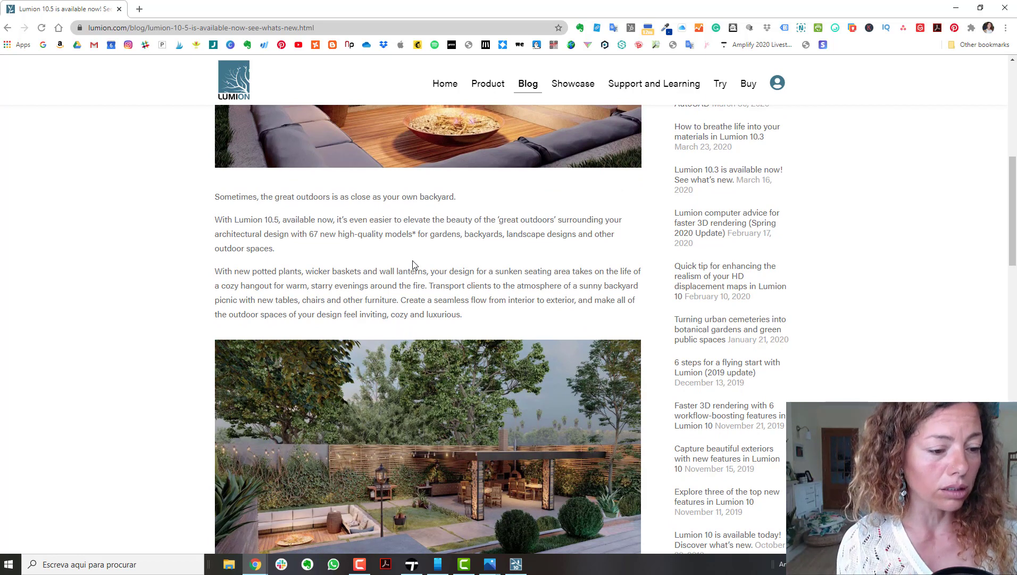
{"action": "scroll", "coordinate": [202, 295], "scroll_direction": "down", "scroll_amount": 1}
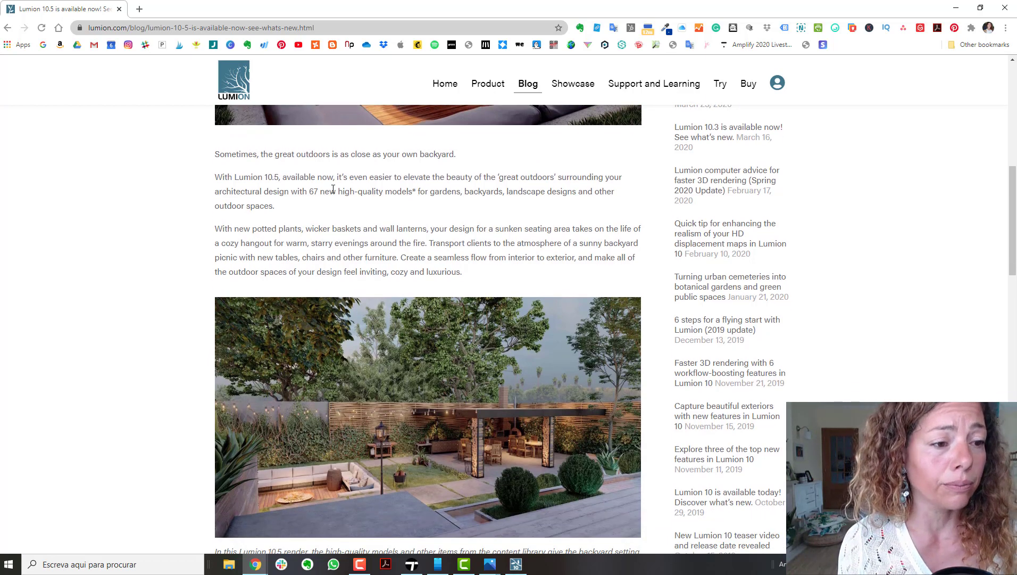
{"action": "left_click_drag", "start_coordinate": [309, 191], "coordinate": [414, 192]}
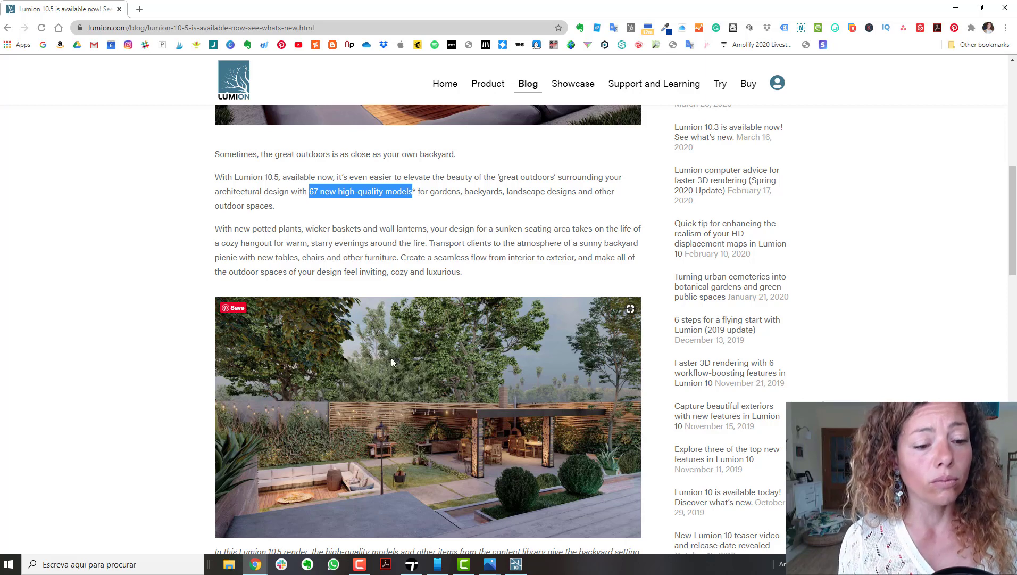
- Highlight the planting pots entry and the chairs and deck chairs entry in the article's list of new models
{"action": "scroll", "coordinate": [390, 358], "scroll_direction": "up", "scroll_amount": 2}
{"action": "scroll", "coordinate": [391, 359], "scroll_direction": "up", "scroll_amount": 1}
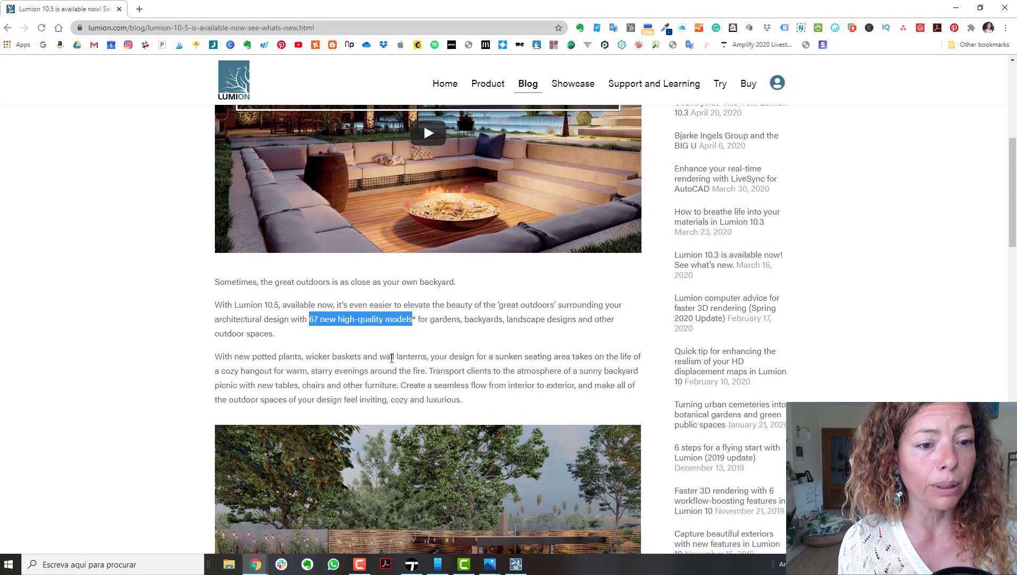
{"action": "scroll", "coordinate": [433, 268], "scroll_direction": "down", "scroll_amount": 4}
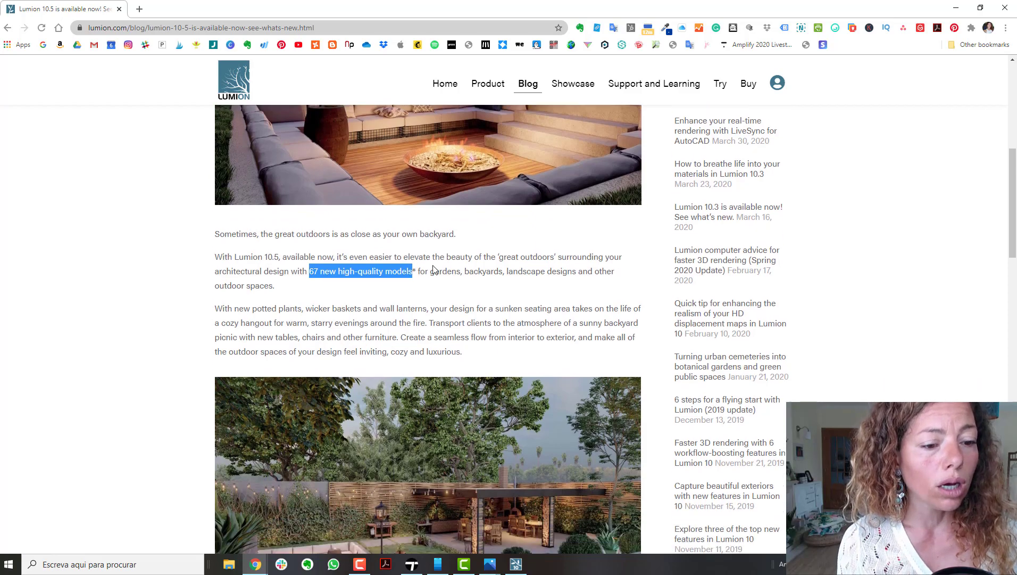
{"action": "scroll", "coordinate": [433, 264], "scroll_direction": "down", "scroll_amount": 4}
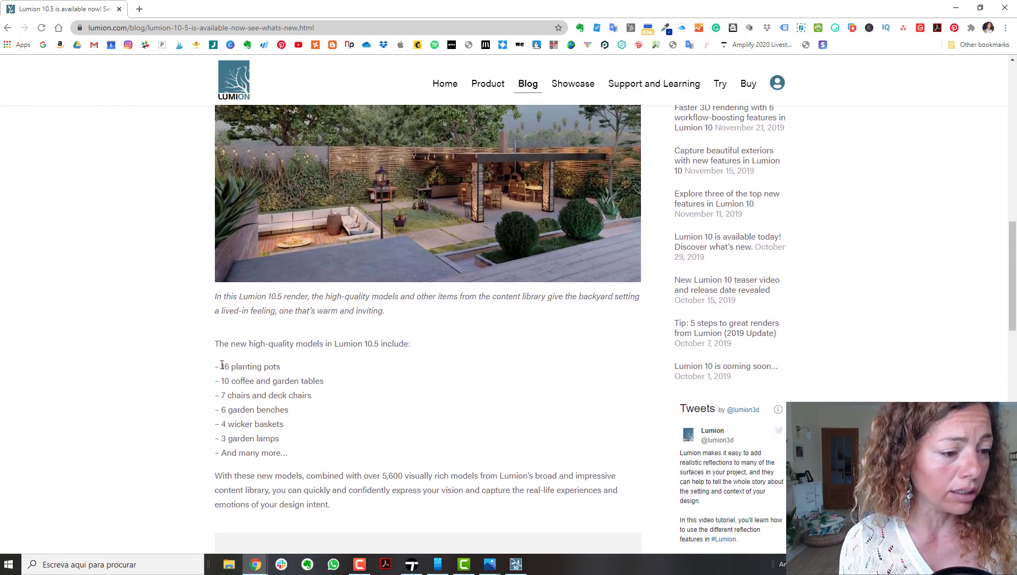
{"action": "double_click", "coordinate": [225, 366]}
{"action": "left_click_drag", "start_coordinate": [252, 365], "coordinate": [298, 371]}
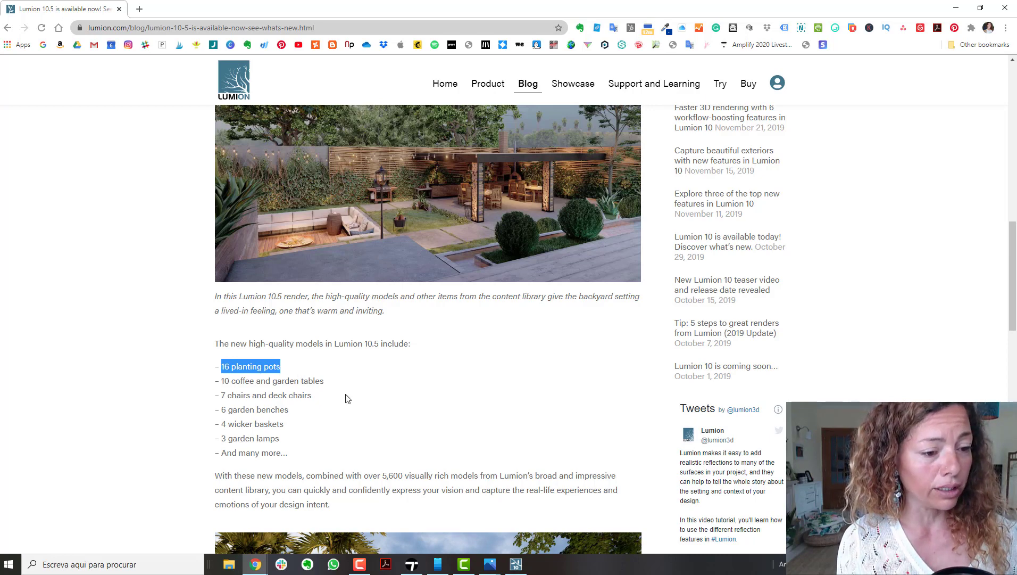
{"action": "left_click_drag", "start_coordinate": [220, 396], "coordinate": [298, 396]}
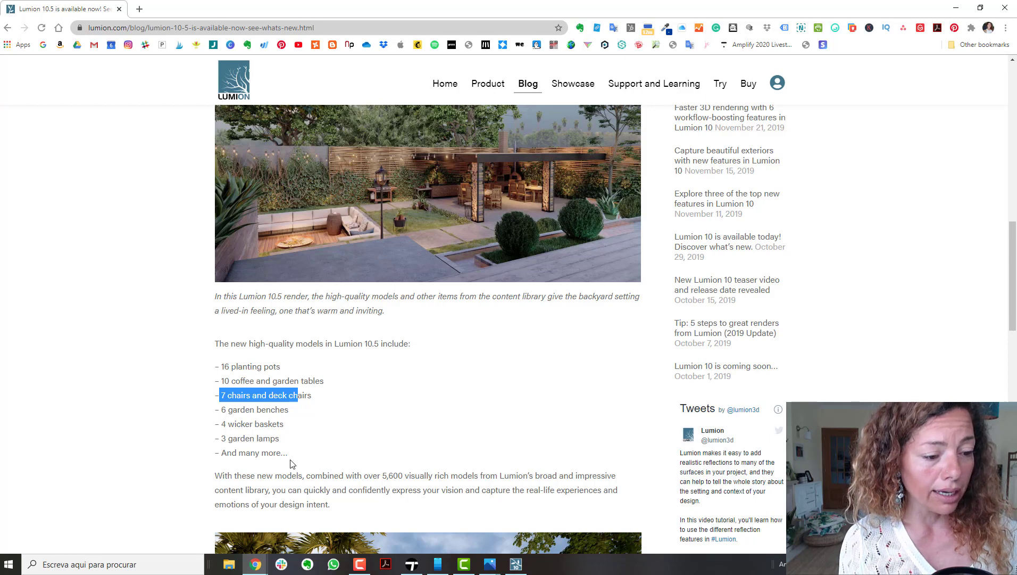
- Highlight "5,600 visually rich models" in the paragraph below the list of new models
{"action": "scroll", "coordinate": [294, 435], "scroll_direction": "down", "scroll_amount": 1}
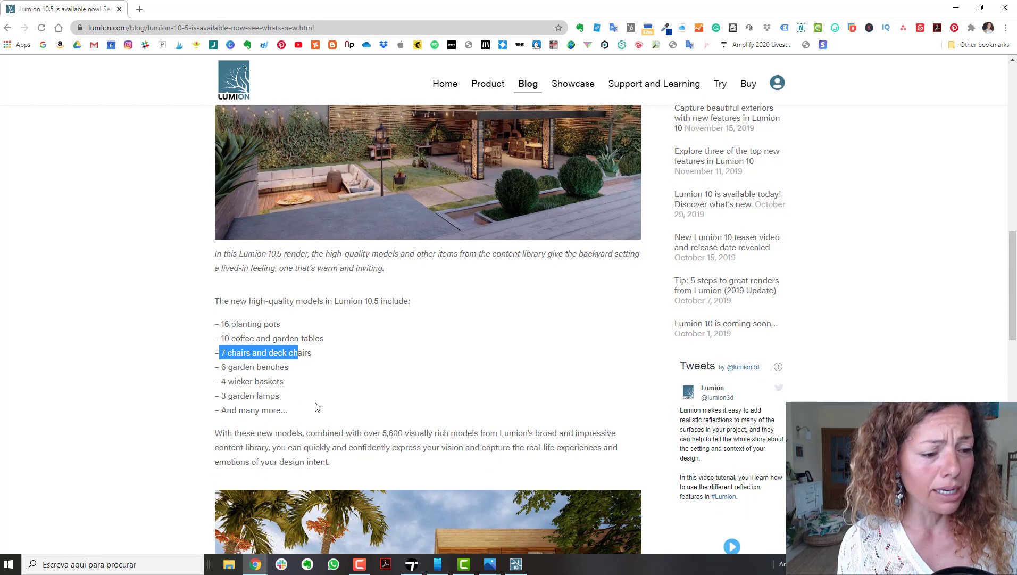
{"action": "scroll", "coordinate": [358, 415], "scroll_direction": "down", "scroll_amount": 1}
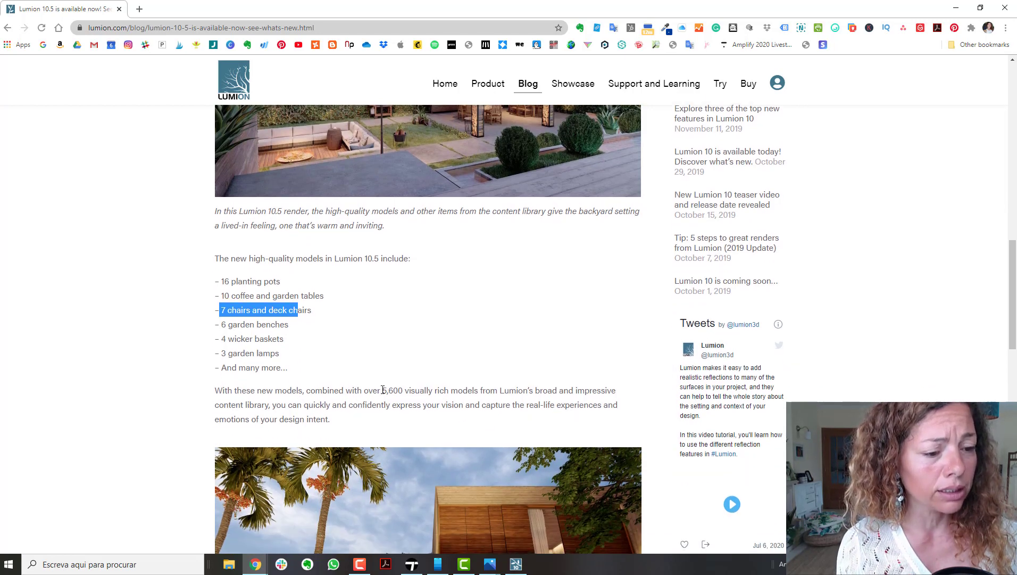
{"action": "left_click_drag", "start_coordinate": [381, 390], "coordinate": [480, 388]}
{"action": "scroll", "coordinate": [454, 382], "scroll_direction": "down", "scroll_amount": 3}
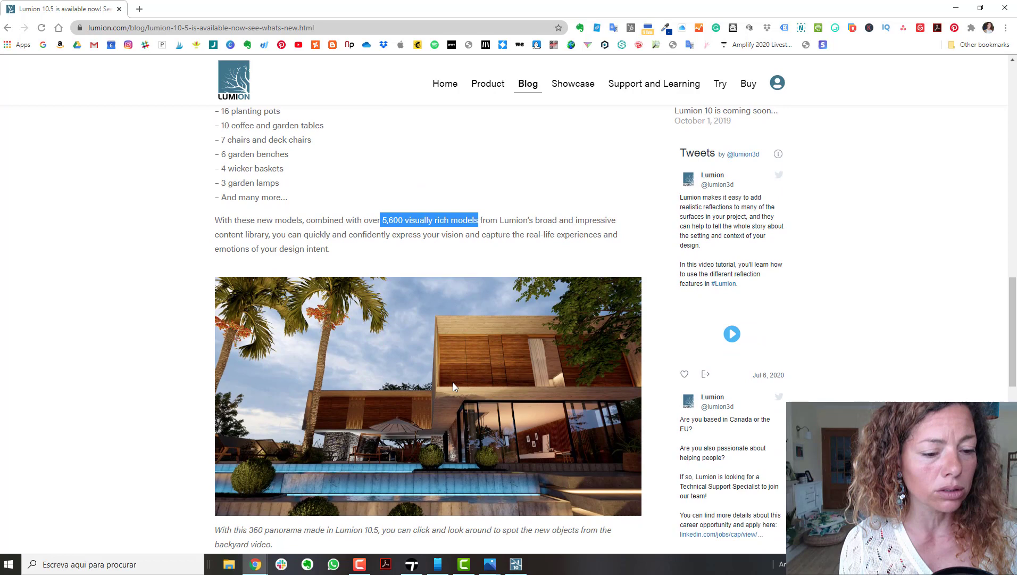
- Examine the backyard render and the list of new high-quality models beneath it
{"action": "scroll", "coordinate": [453, 383], "scroll_direction": "up", "scroll_amount": 6}
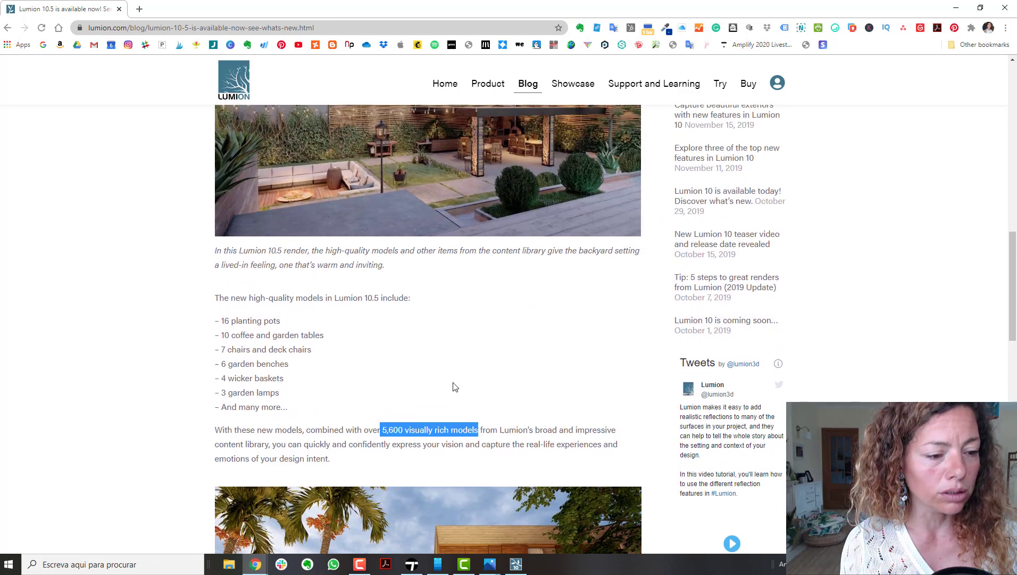
{"action": "scroll", "coordinate": [455, 387], "scroll_direction": "up", "scroll_amount": 1}
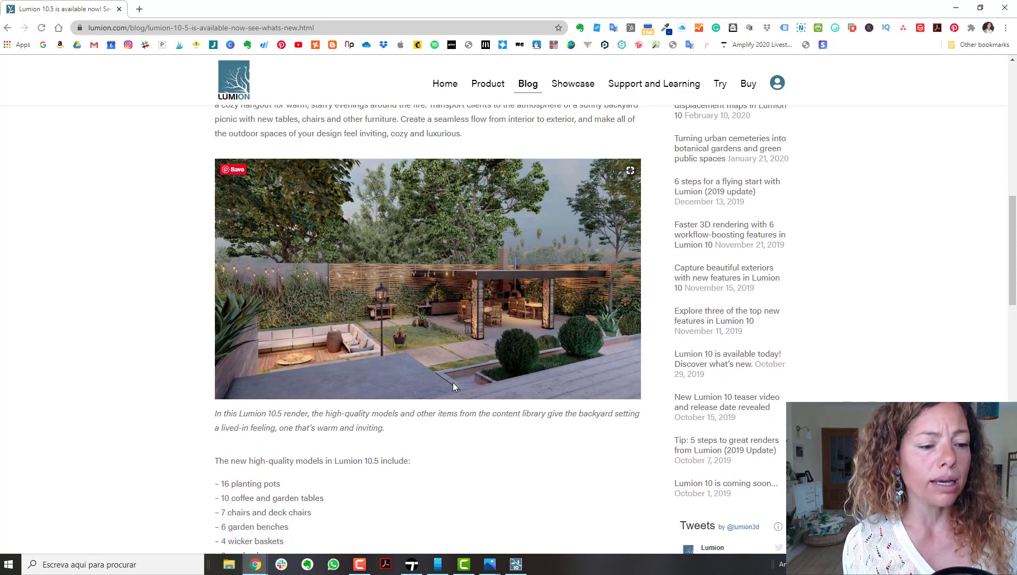
{"action": "scroll", "coordinate": [452, 386], "scroll_direction": "down", "scroll_amount": 1}
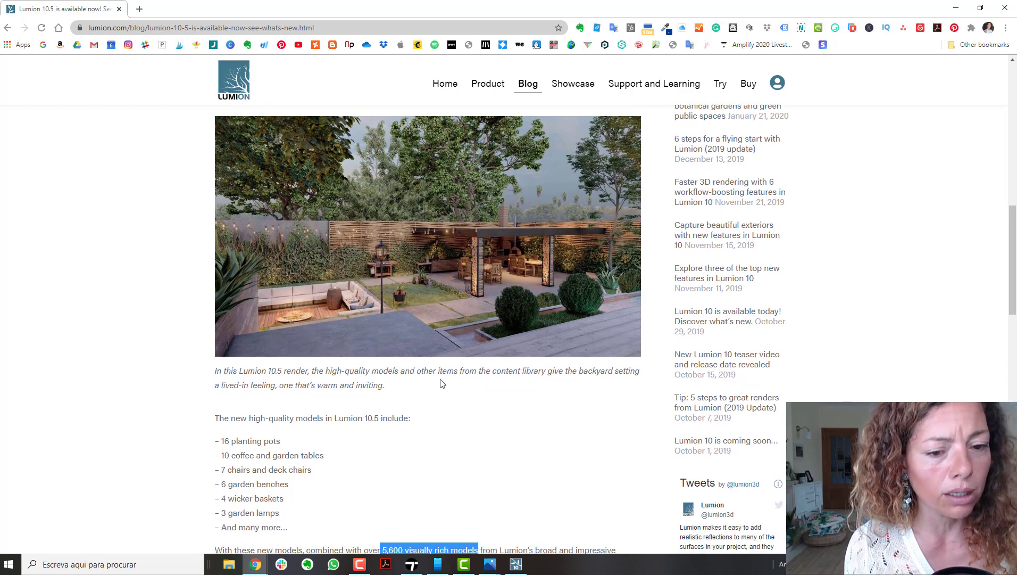
{"action": "scroll", "coordinate": [441, 384], "scroll_direction": "up", "scroll_amount": 1}
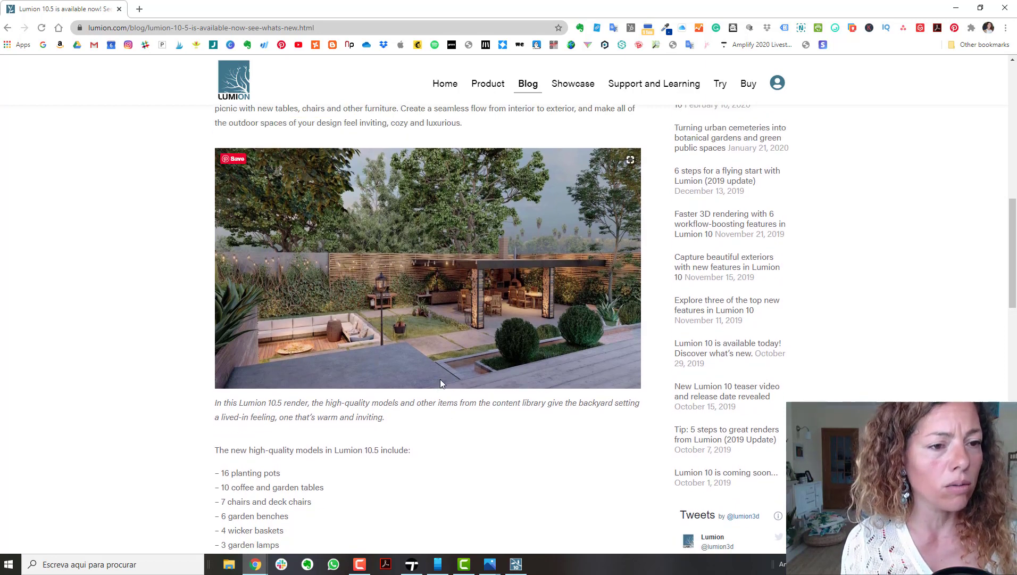
{"action": "scroll", "coordinate": [440, 383], "scroll_direction": "up", "scroll_amount": 1}
{"action": "scroll", "coordinate": [441, 382], "scroll_direction": "up", "scroll_amount": 2}
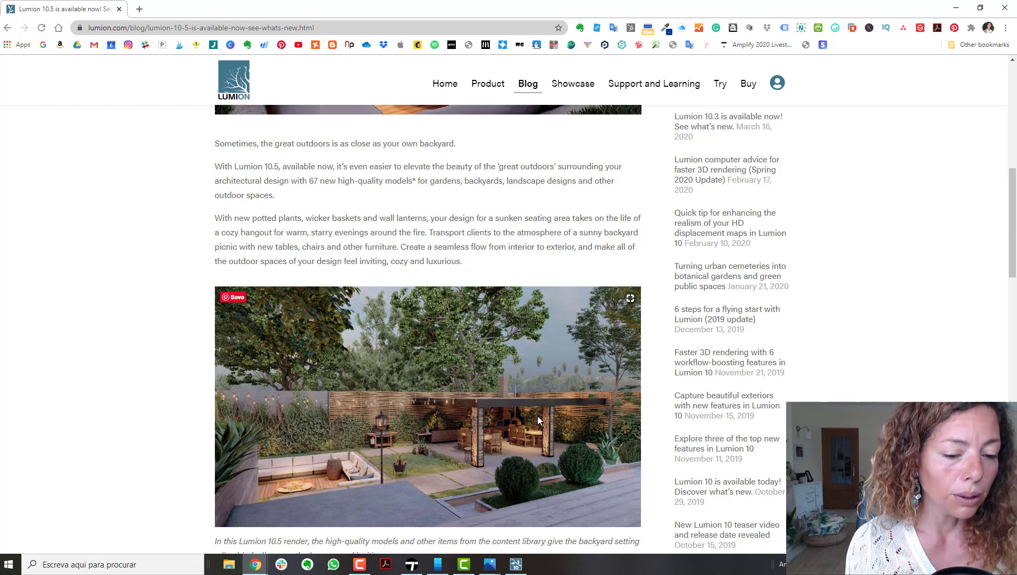
{"action": "scroll", "coordinate": [388, 371], "scroll_direction": "down", "scroll_amount": 5}
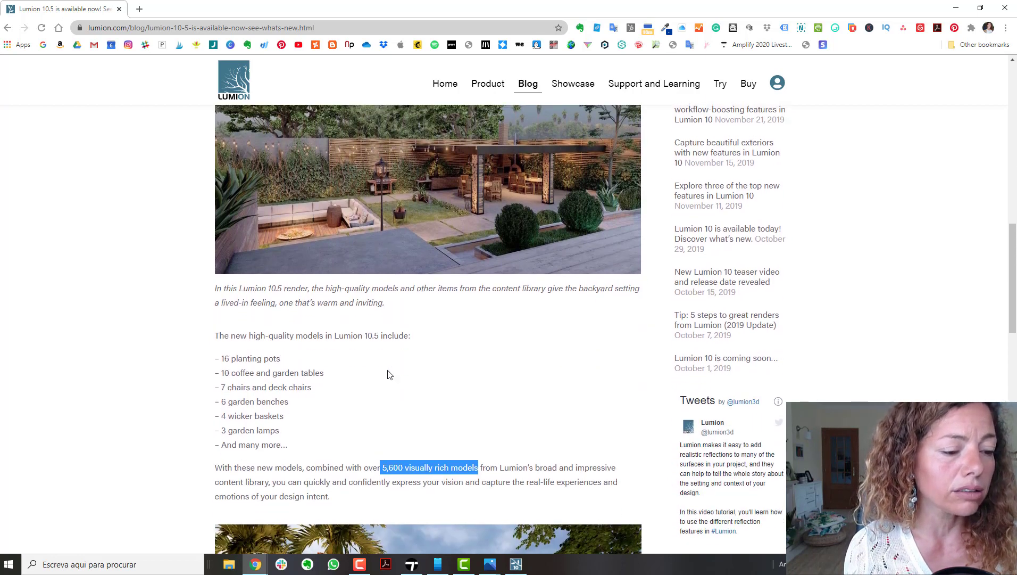
{"action": "scroll", "coordinate": [386, 371], "scroll_direction": "up", "scroll_amount": 2}
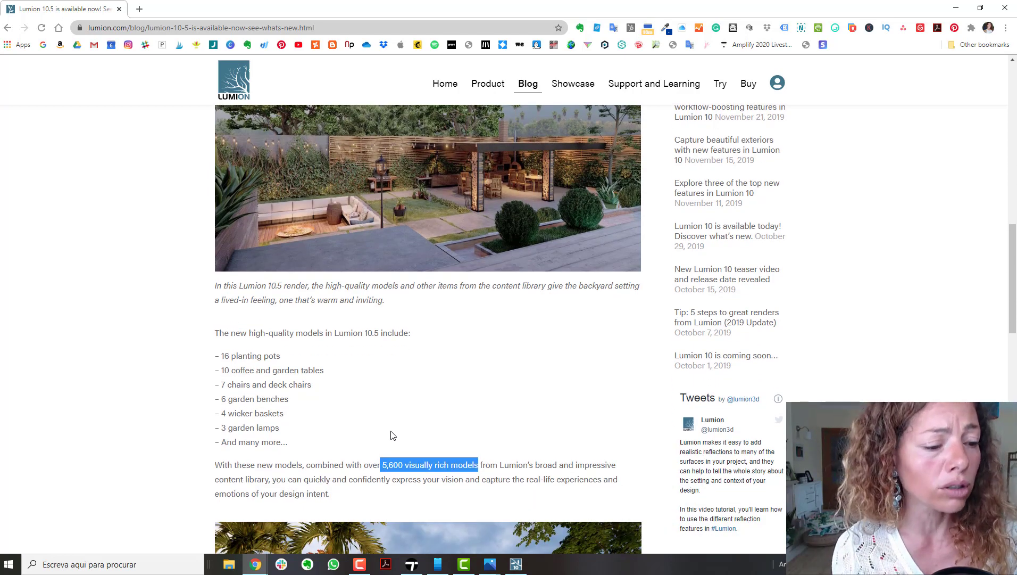
{"action": "scroll", "coordinate": [386, 391], "scroll_direction": "down", "scroll_amount": 3}
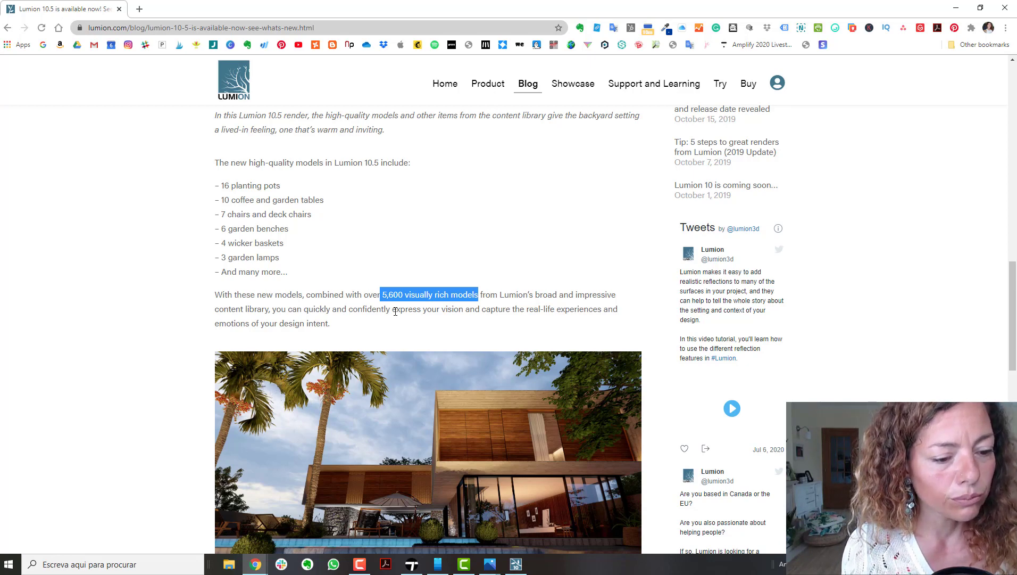
- Look around the article's 360 panorama from the house to the sunken seating area and the covered dining area
{"action": "scroll", "coordinate": [395, 312], "scroll_direction": "down", "scroll_amount": 3}
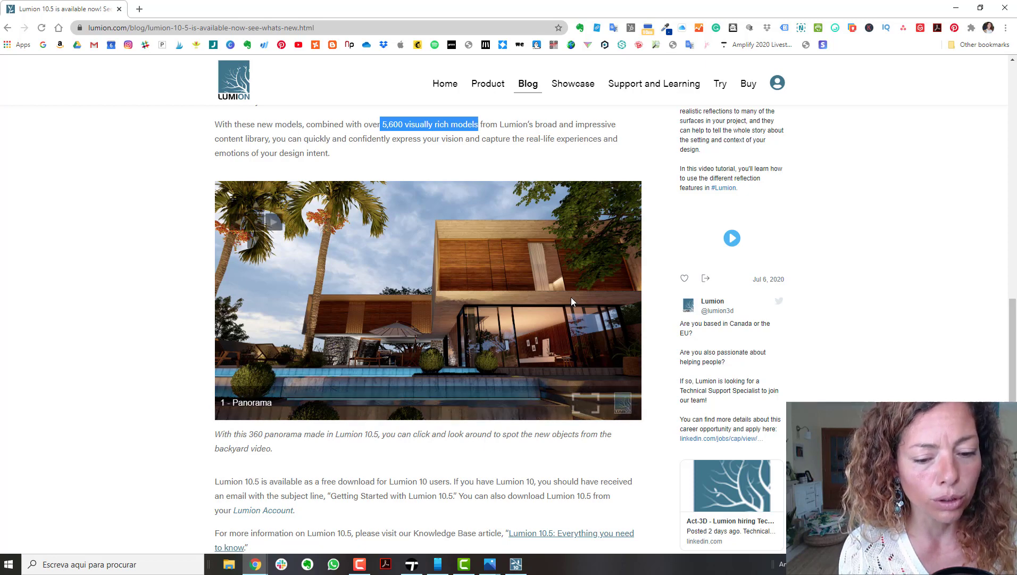
{"action": "left_click_drag", "start_coordinate": [571, 298], "coordinate": [400, 186]}
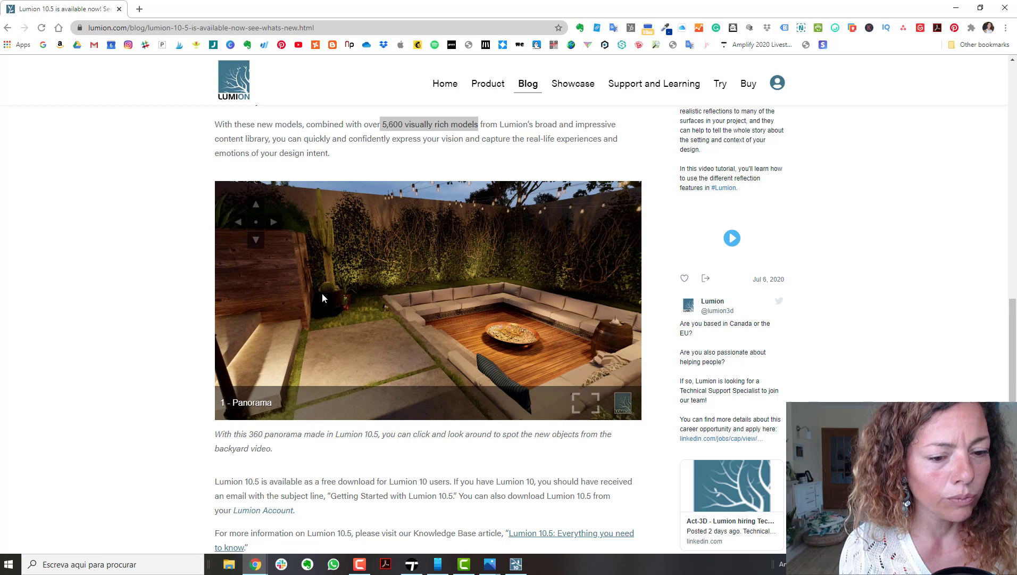
{"action": "left_click_drag", "start_coordinate": [322, 297], "coordinate": [516, 256]}
{"action": "left_click_drag", "start_coordinate": [552, 327], "coordinate": [430, 370]}
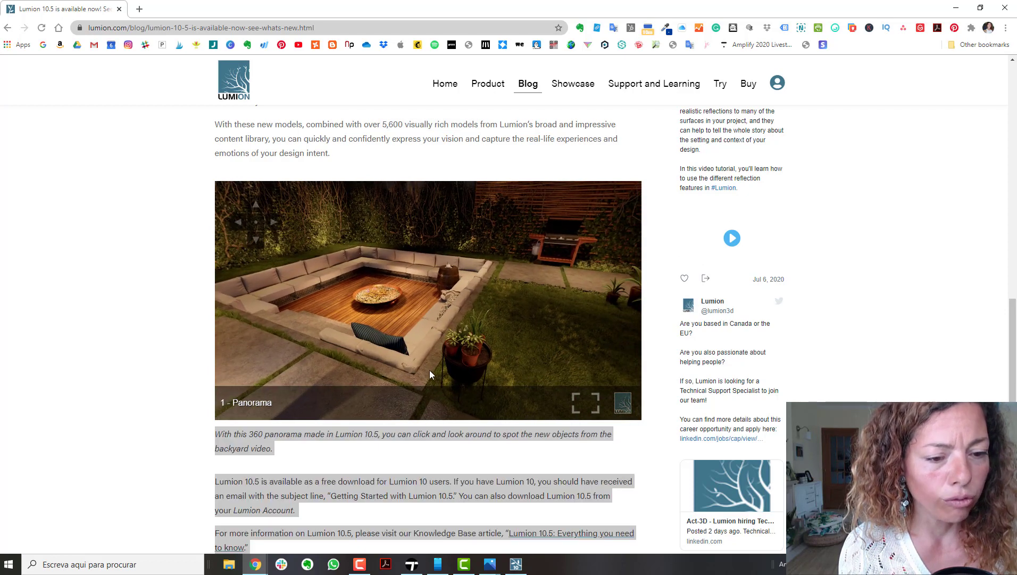
{"action": "left_click", "coordinate": [291, 464]}
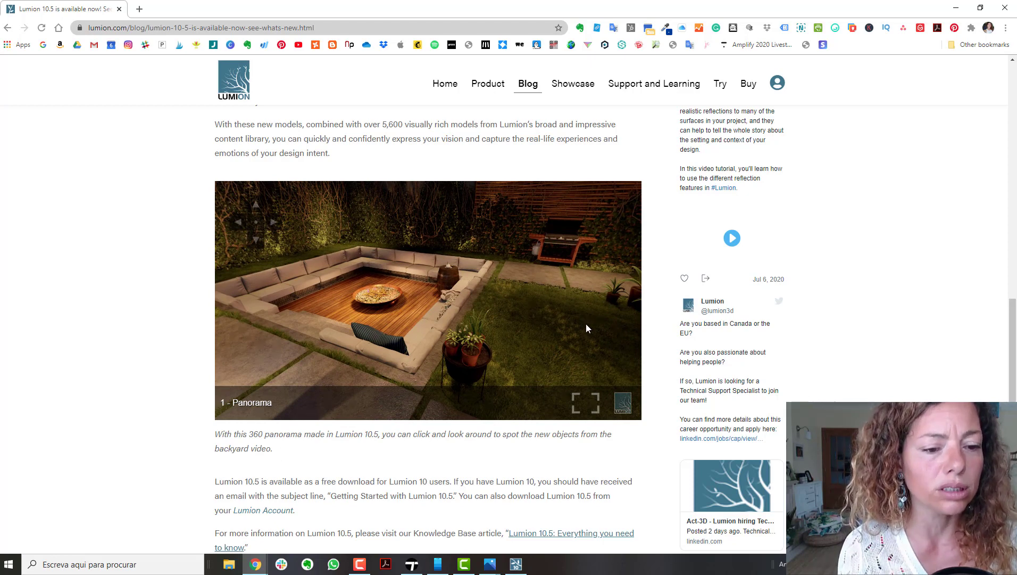
{"action": "left_click_drag", "start_coordinate": [585, 323], "coordinate": [527, 268]}
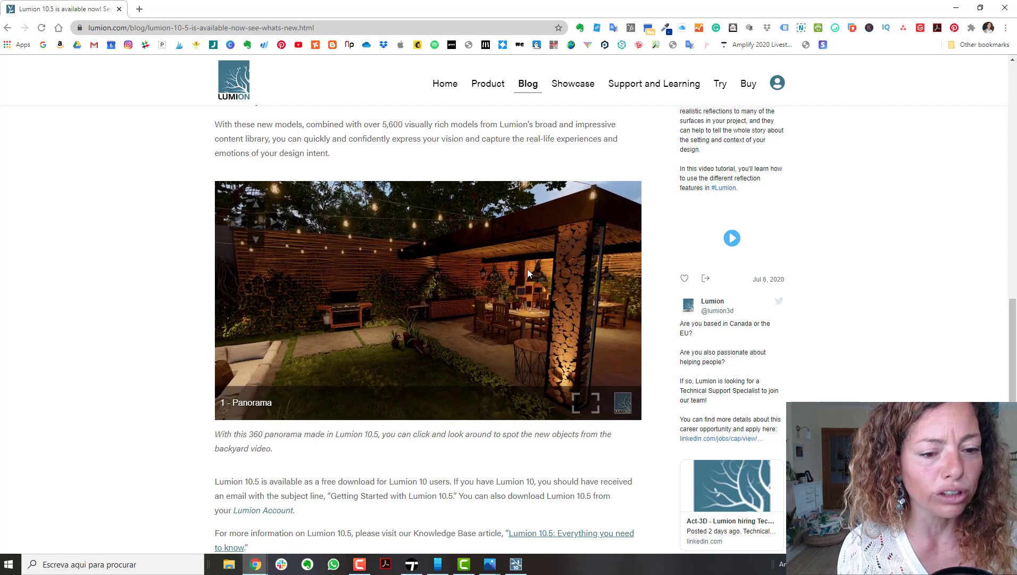
- Turn the 360 panorama past the pergola to inspect the lit water terraces, round shrubs and stairs
{"action": "scroll", "coordinate": [527, 269], "scroll_direction": "up", "scroll_amount": 2}
{"action": "left_click_drag", "start_coordinate": [468, 387], "coordinate": [489, 464]}
{"action": "left_click_drag", "start_coordinate": [481, 408], "coordinate": [578, 396]}
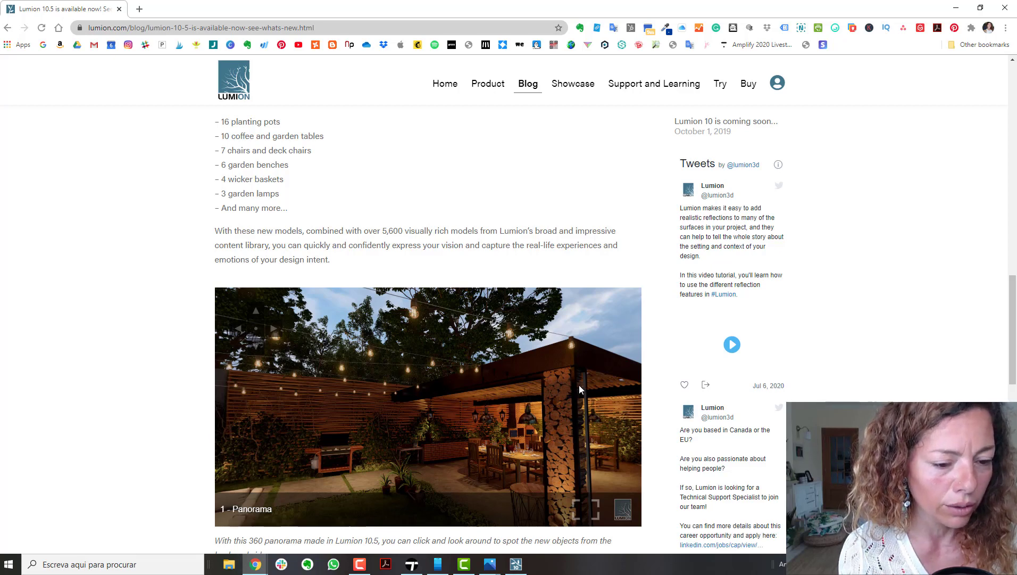
{"action": "left_click_drag", "start_coordinate": [579, 384], "coordinate": [130, 234]}
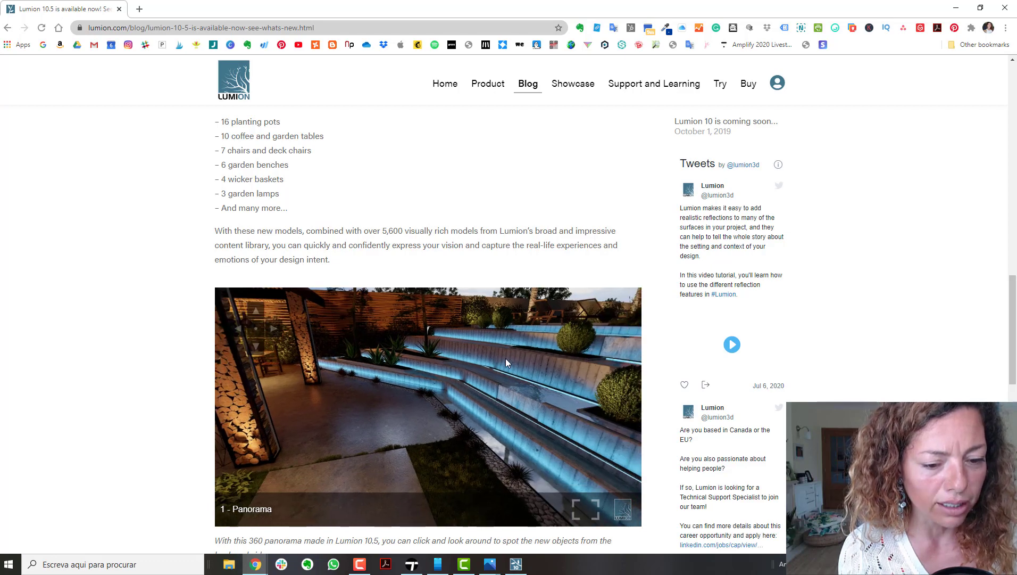
{"action": "left_click_drag", "start_coordinate": [529, 360], "coordinate": [384, 298]}
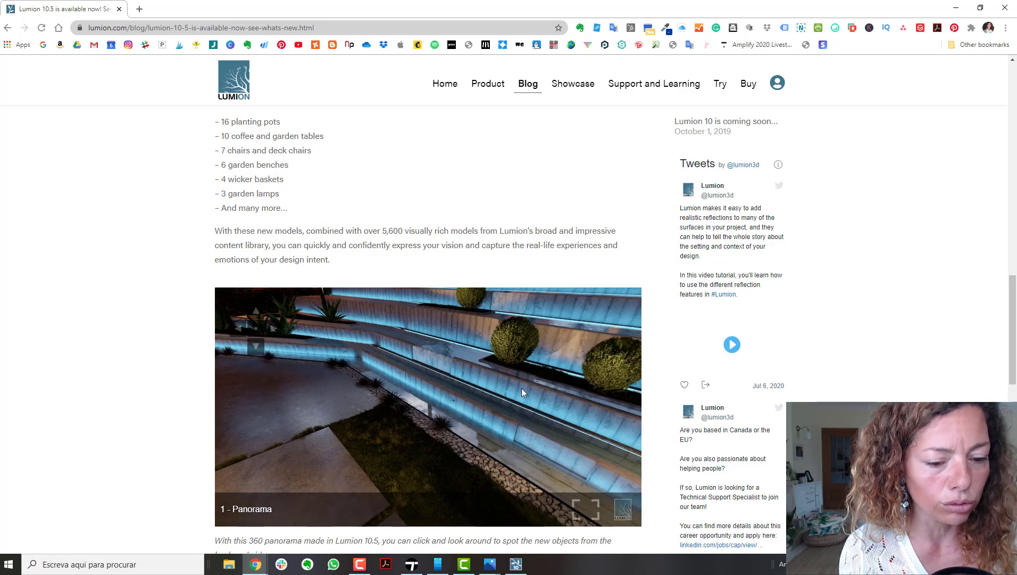
{"action": "left_click_drag", "start_coordinate": [521, 388], "coordinate": [246, 361]}
{"action": "left_click_drag", "start_coordinate": [429, 379], "coordinate": [225, 456]}
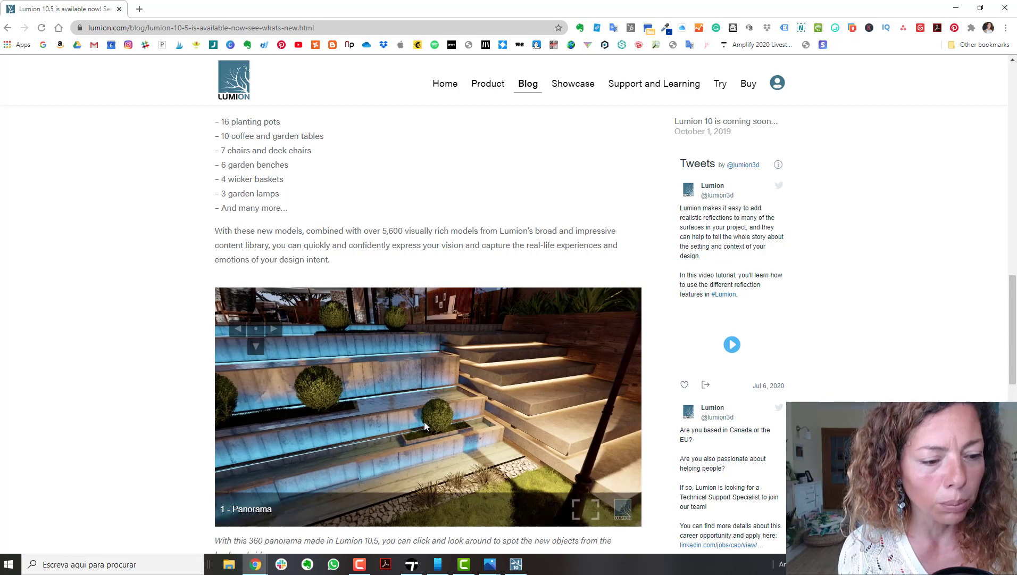
{"action": "left_click_drag", "start_coordinate": [425, 421], "coordinate": [389, 356]}
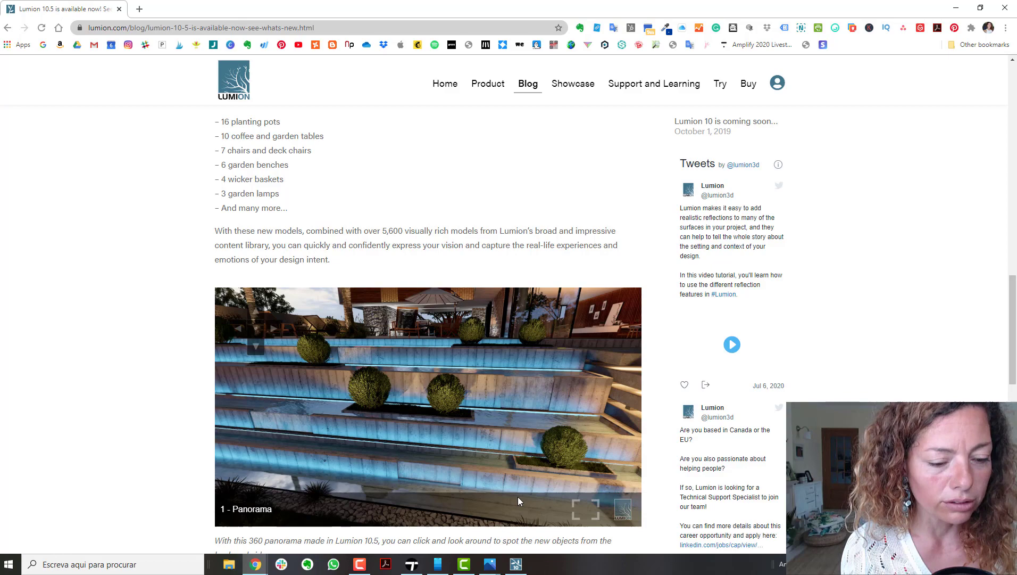
{"action": "left_click_drag", "start_coordinate": [477, 438], "coordinate": [614, 373]}
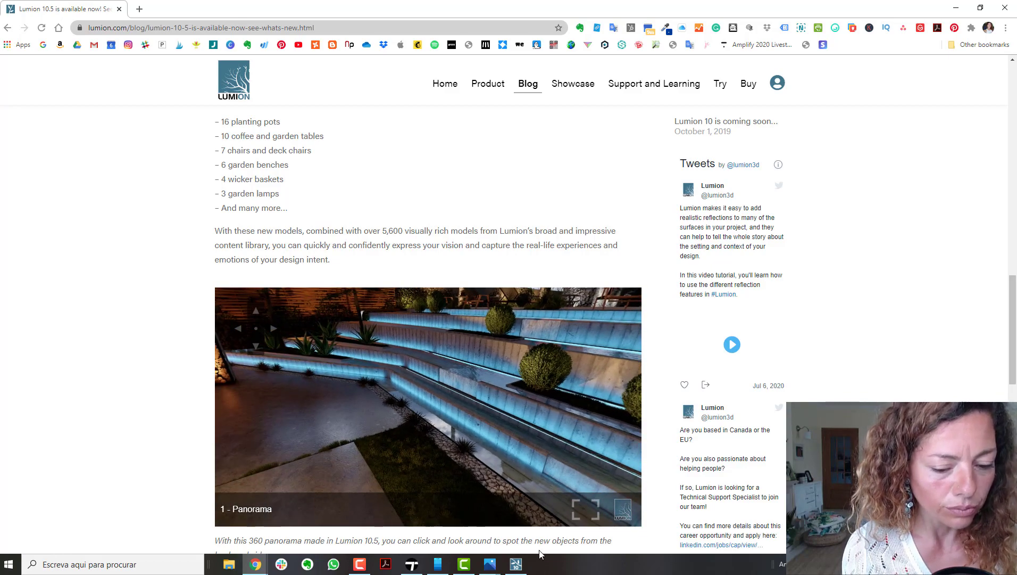
- Switch back to Lumion and show the favorites in the Nature library
{"action": "left_click", "coordinate": [521, 568]}
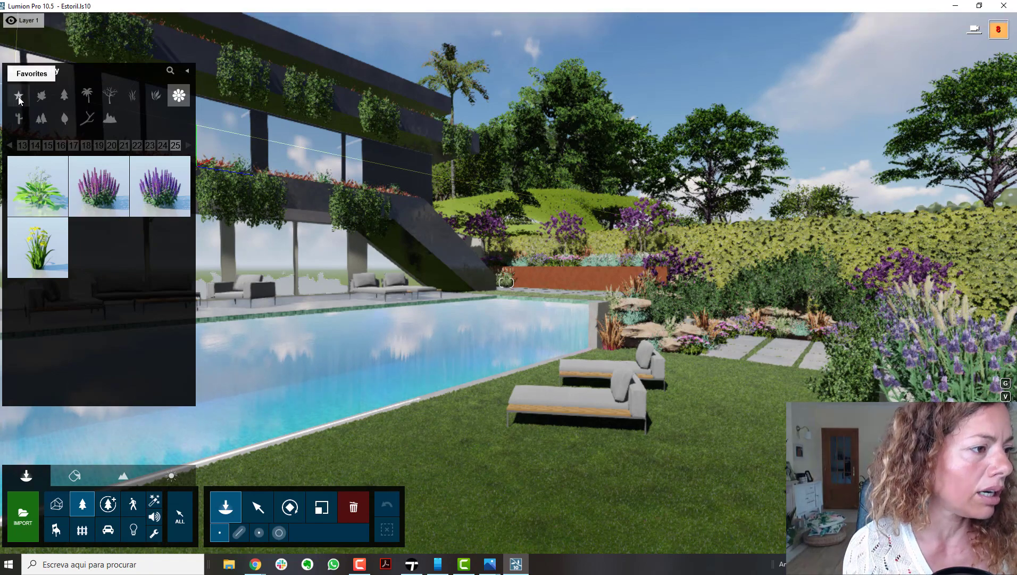
{"action": "left_click", "coordinate": [18, 96]}
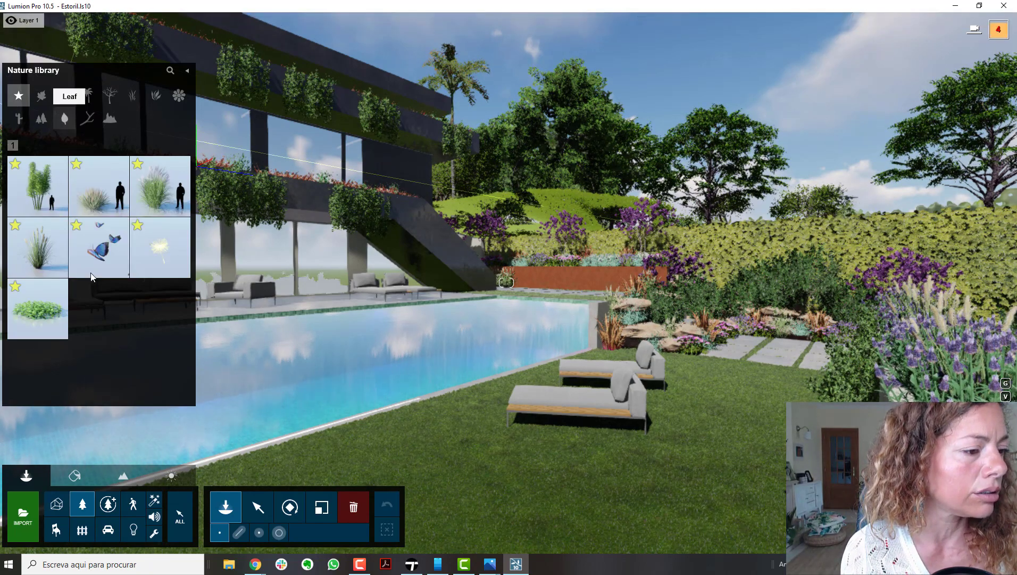
- Open the Outdoor library and look through the benches, tables and chairs on the first four pages of its furniture category
{"action": "left_click", "coordinate": [88, 531]}
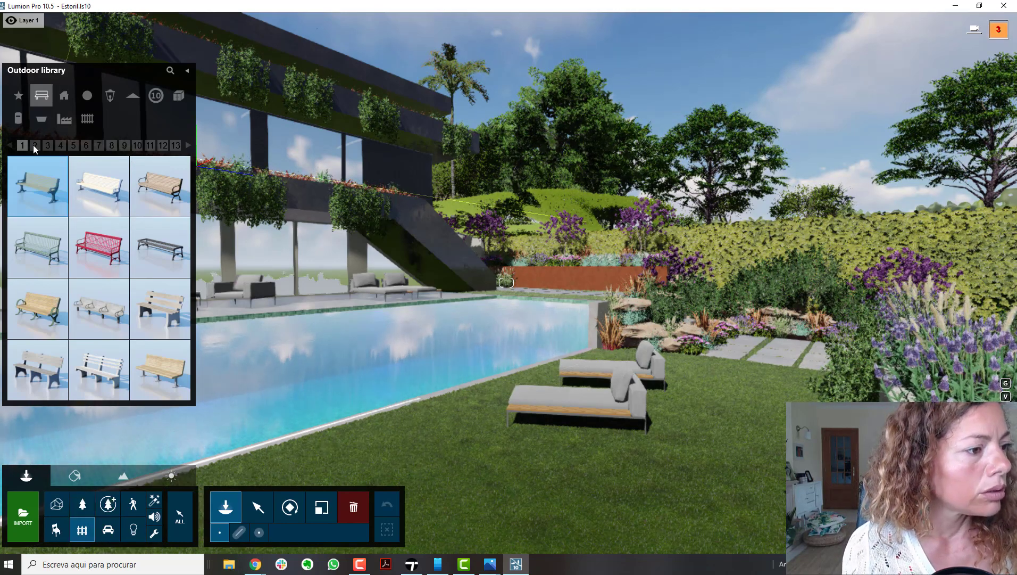
{"action": "left_click", "coordinate": [35, 145]}
{"action": "left_click", "coordinate": [47, 145]}
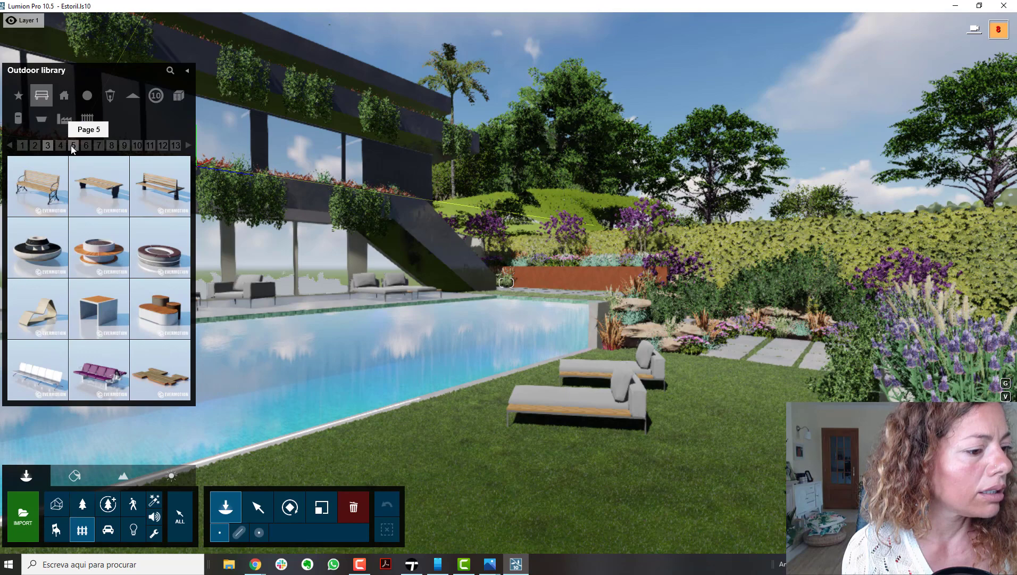
{"action": "mouse_move", "coordinate": [102, 372]}
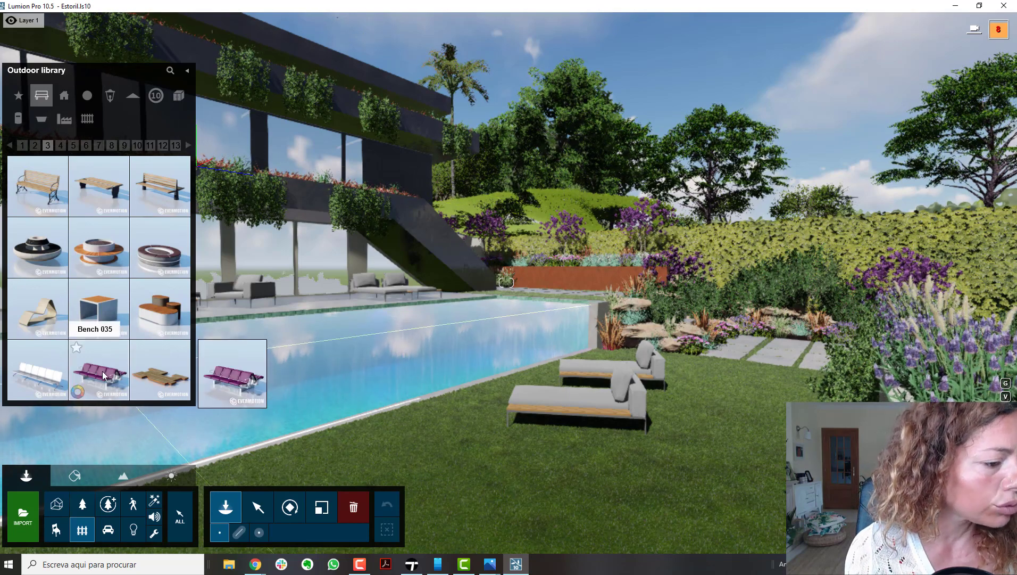
{"action": "left_click", "coordinate": [189, 147]}
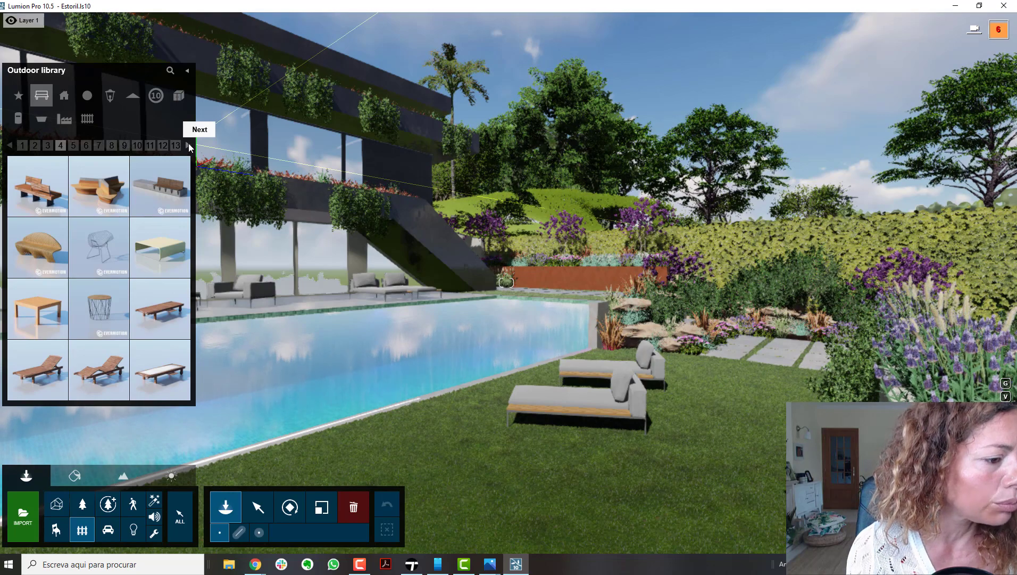
{"action": "mouse_move", "coordinate": [101, 309]}
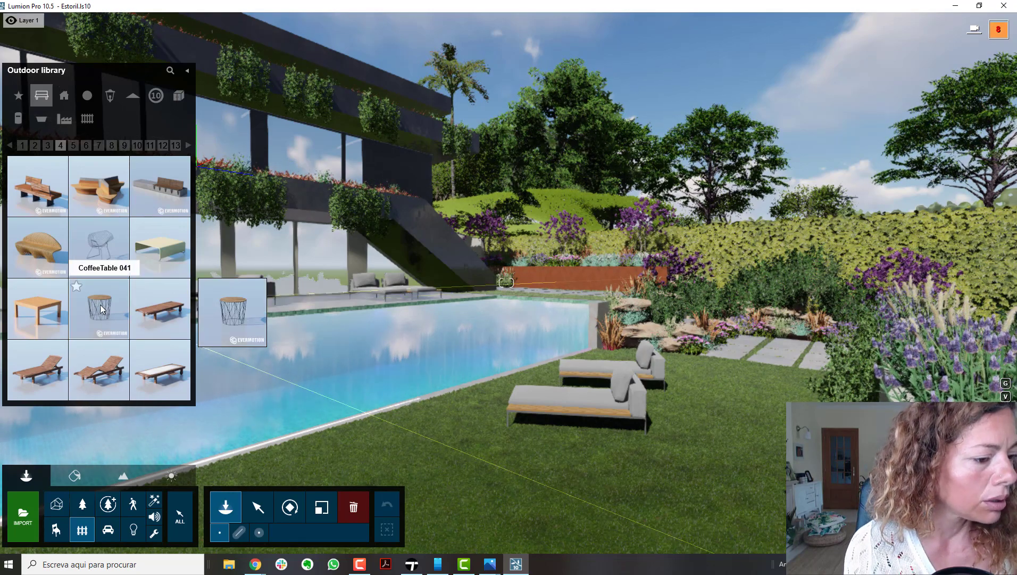
{"action": "mouse_move", "coordinate": [45, 248]}
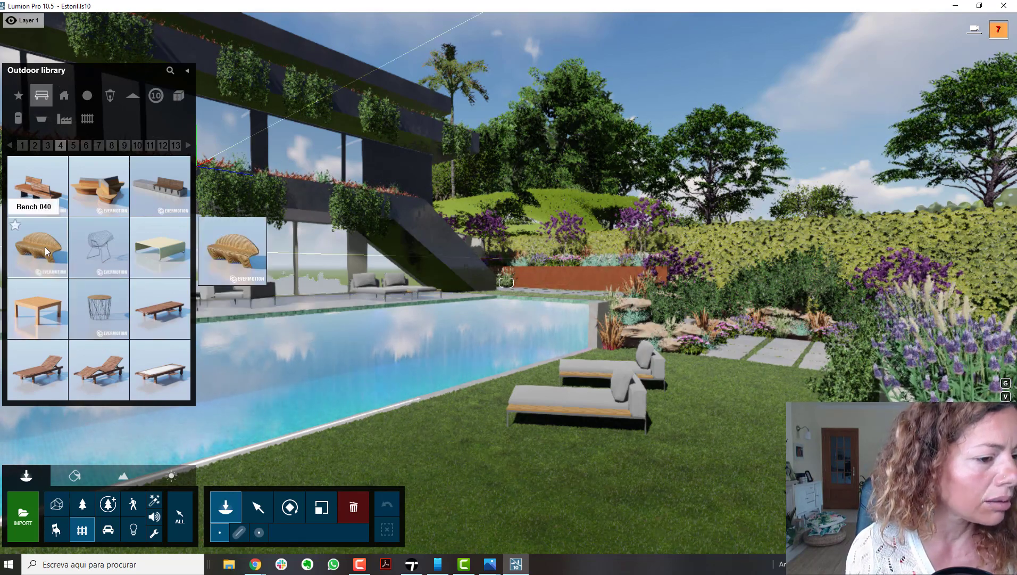
- Look through the remaining outdoor furniture on pages 5 to 15, from sun loungers and sofas to parasols and swings
{"action": "left_click", "coordinate": [188, 146]}
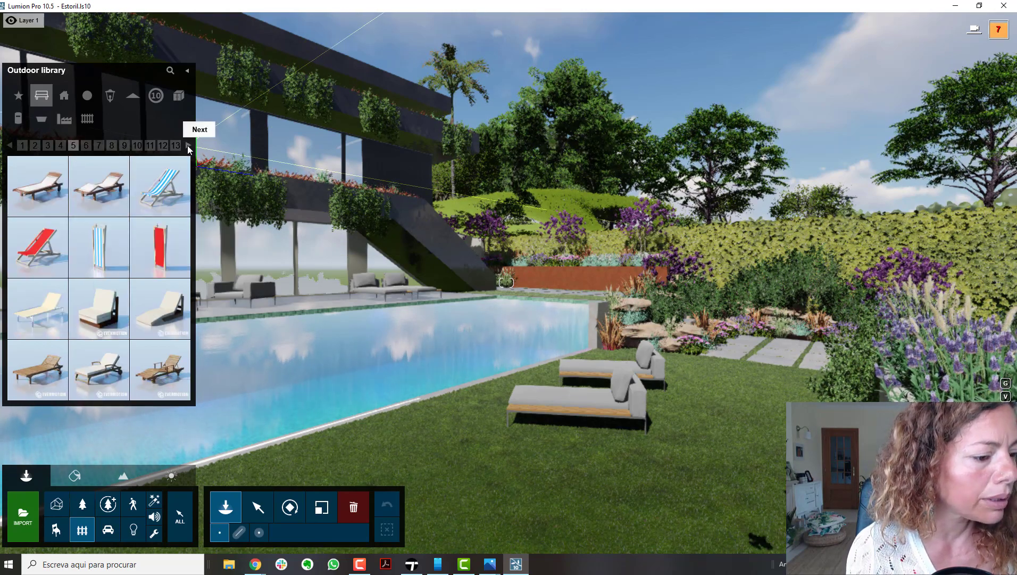
{"action": "left_click", "coordinate": [188, 145]}
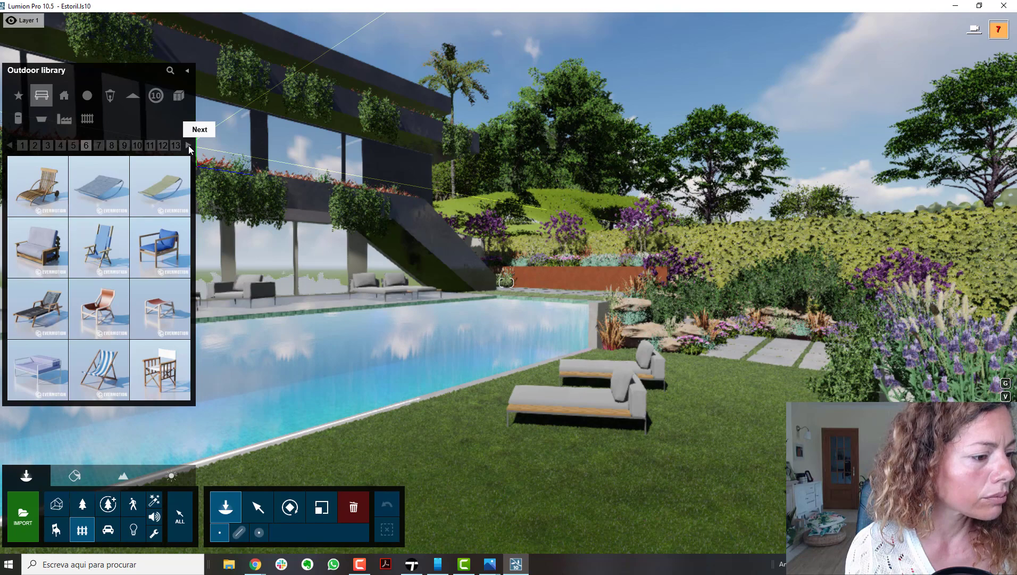
{"action": "left_click", "coordinate": [188, 145]}
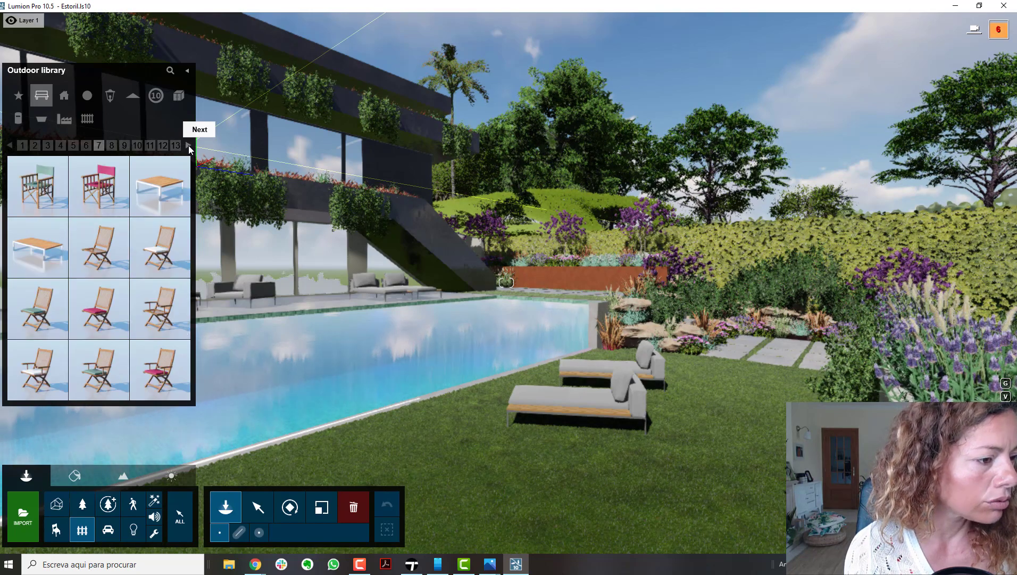
{"action": "left_click", "coordinate": [189, 146]}
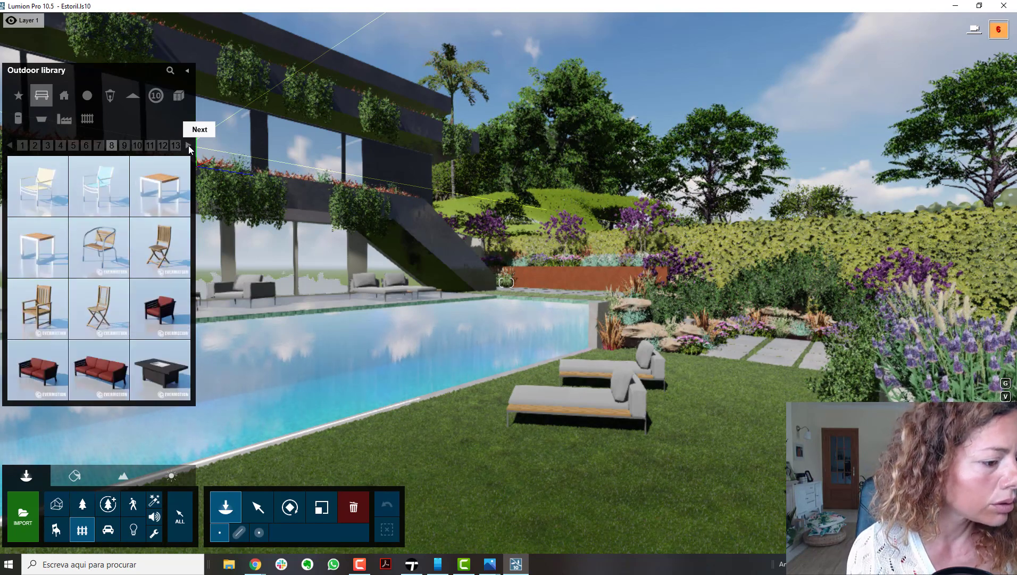
{"action": "left_click", "coordinate": [189, 145]}
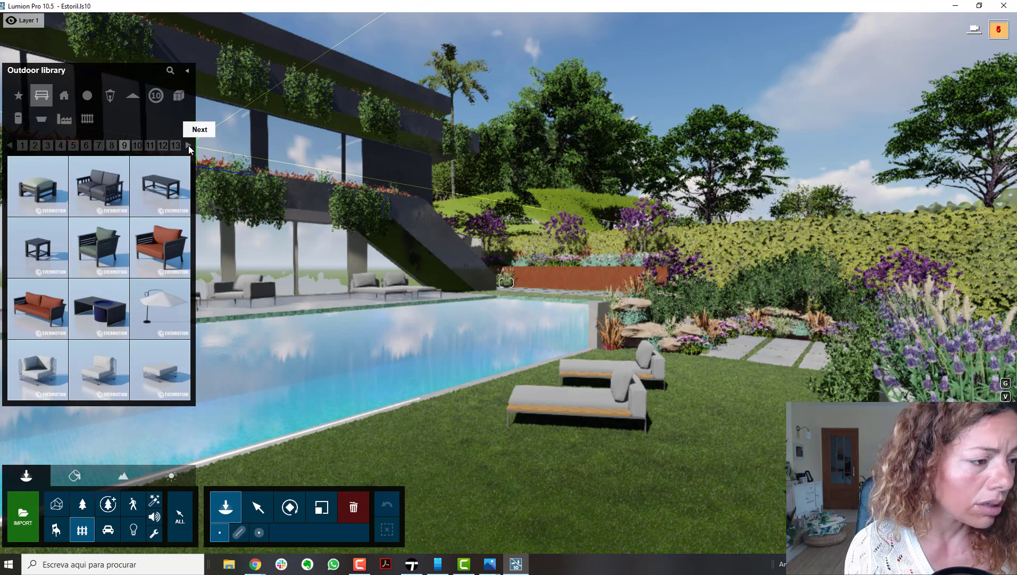
{"action": "left_click", "coordinate": [188, 145]}
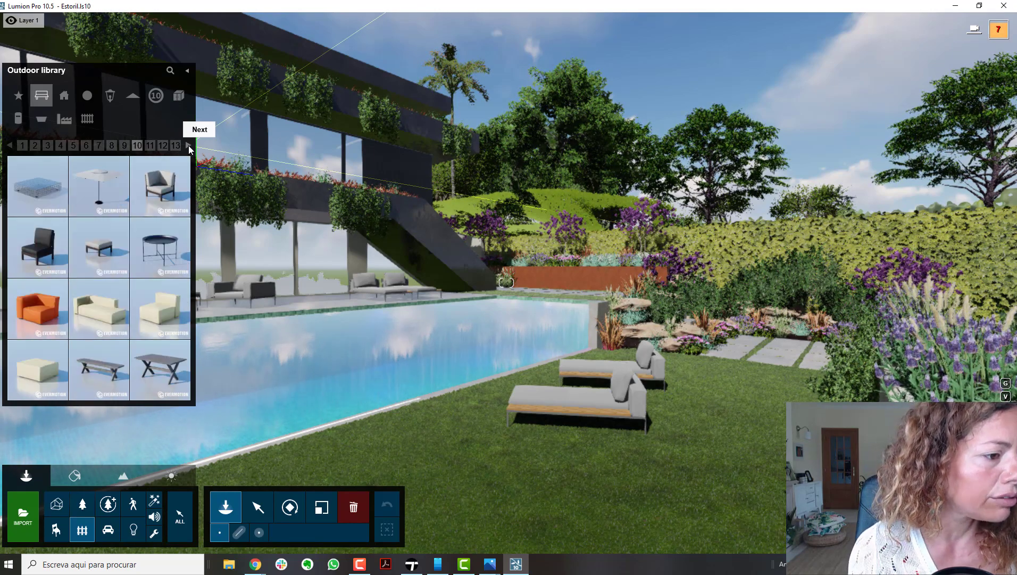
{"action": "left_click", "coordinate": [188, 145]}
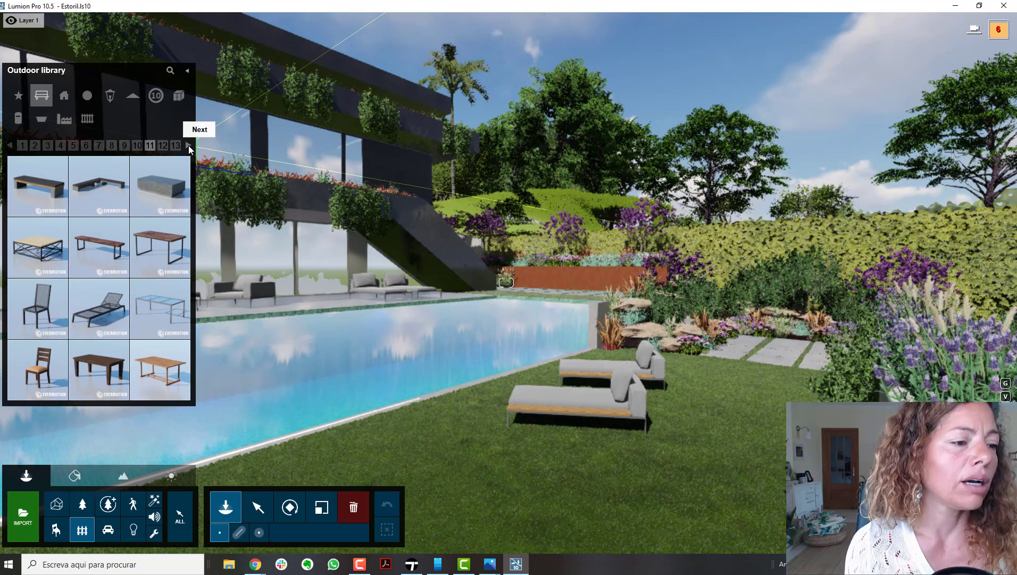
{"action": "left_click", "coordinate": [188, 145]}
{"action": "left_click", "coordinate": [188, 143]}
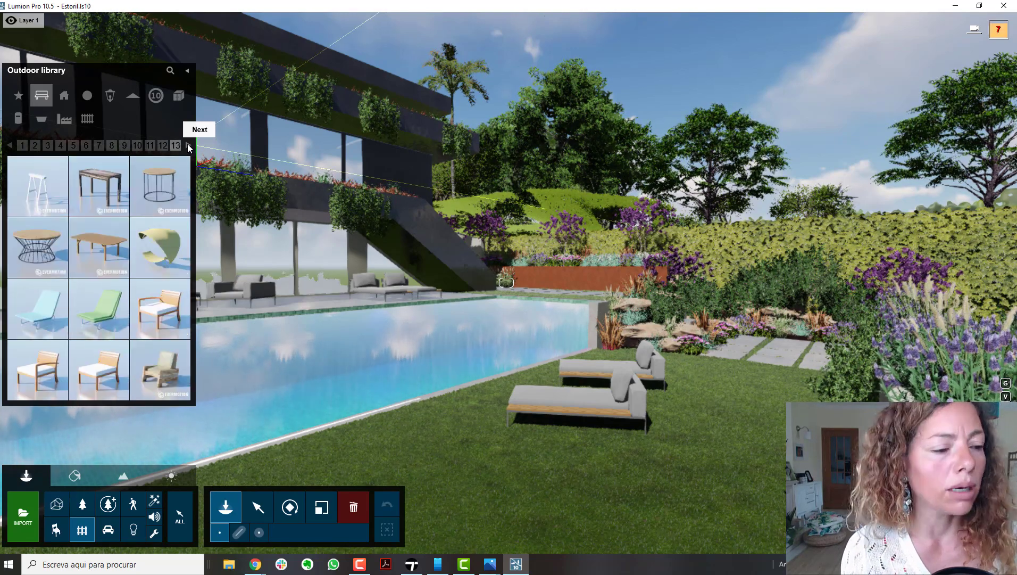
{"action": "left_click", "coordinate": [187, 144]}
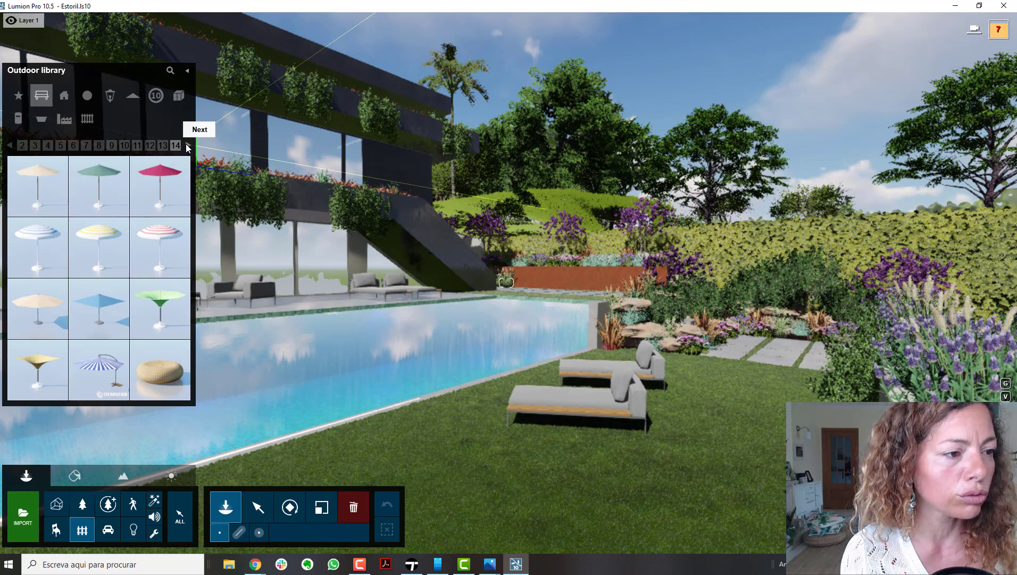
{"action": "left_click", "coordinate": [187, 146]}
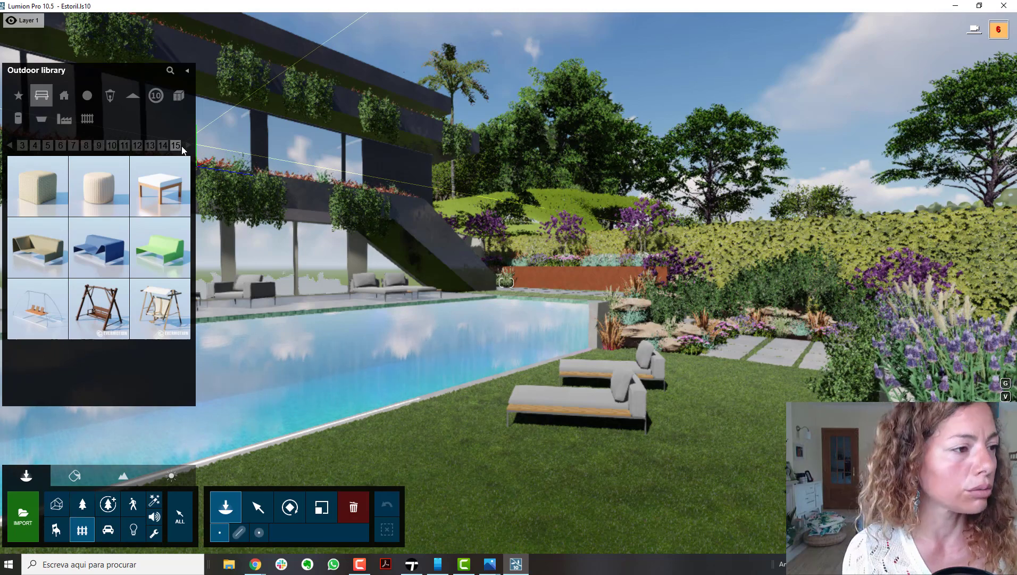
- Browse the Outdoor library's Buildings category from the apartment blocks through the houses to the last page, page 11
{"action": "left_click", "coordinate": [61, 97]}
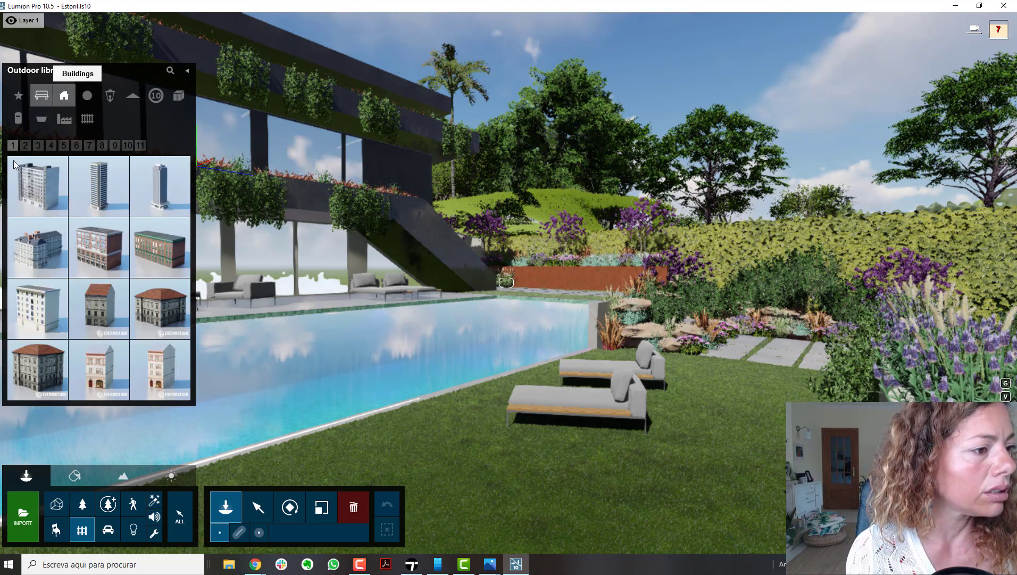
{"action": "left_click", "coordinate": [39, 145]}
{"action": "left_click", "coordinate": [55, 145]}
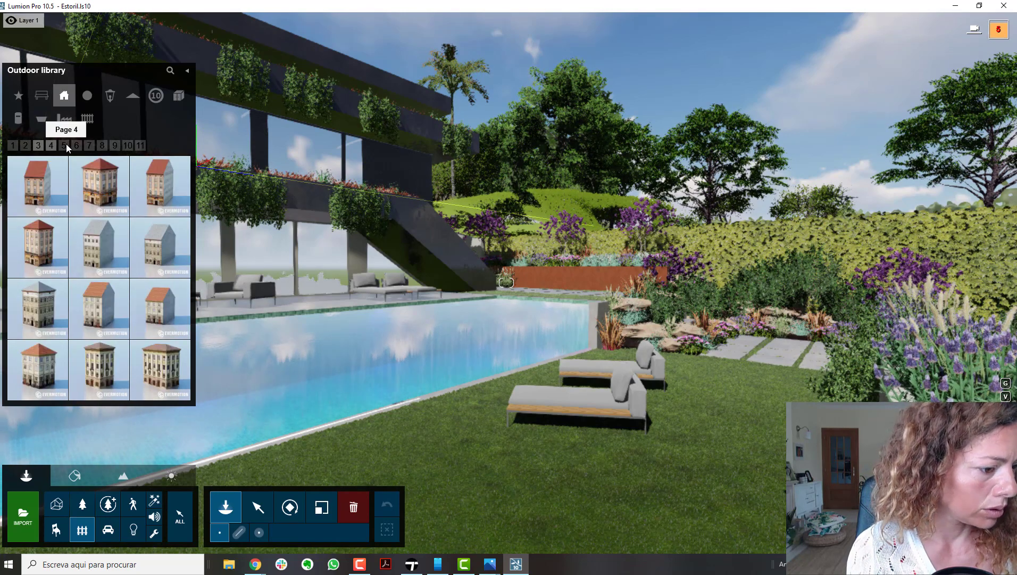
{"action": "left_click", "coordinate": [66, 143]}
{"action": "left_click", "coordinate": [74, 144]}
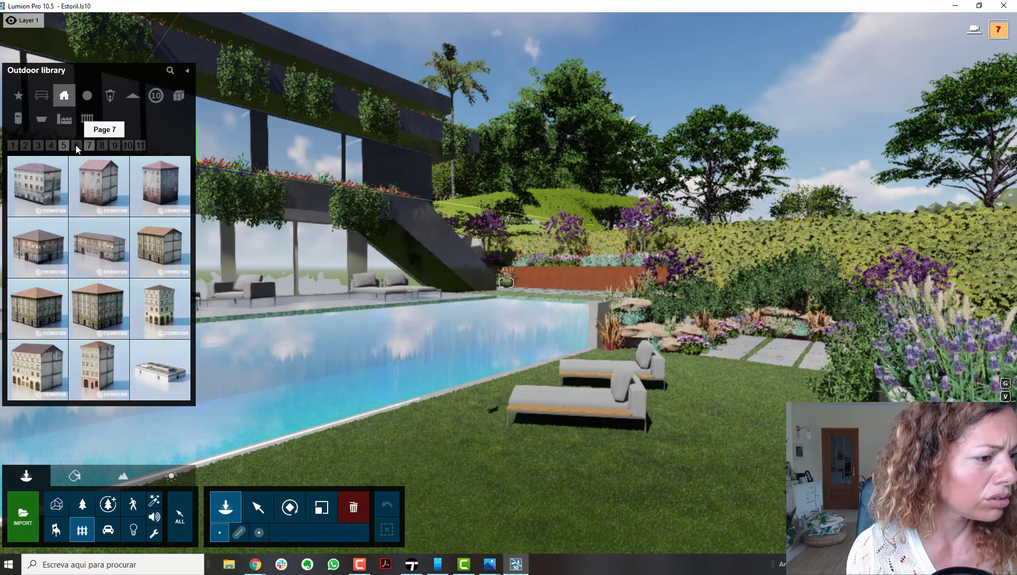
{"action": "left_click", "coordinate": [89, 144]}
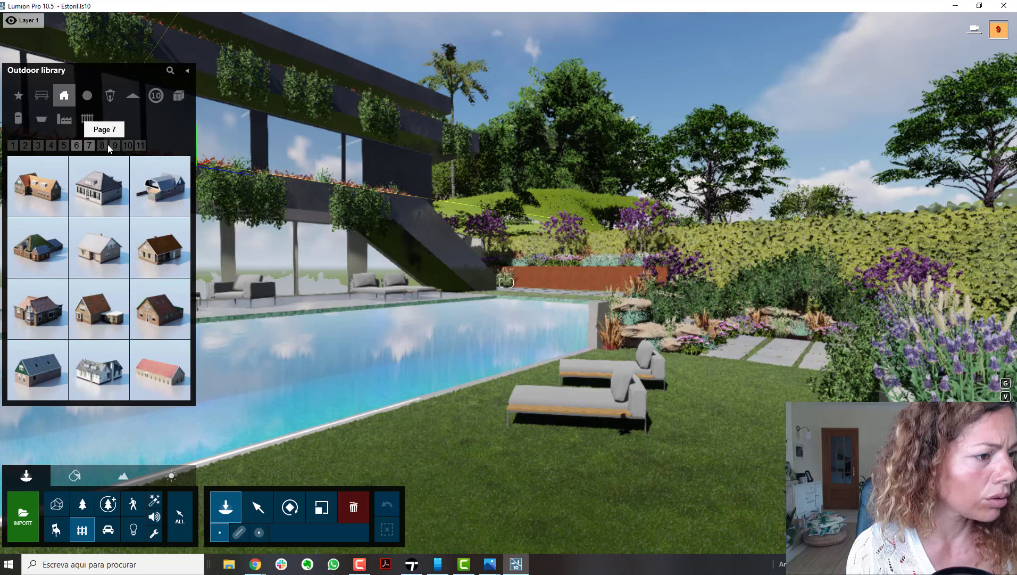
{"action": "left_click", "coordinate": [107, 144]}
{"action": "left_click", "coordinate": [115, 144]}
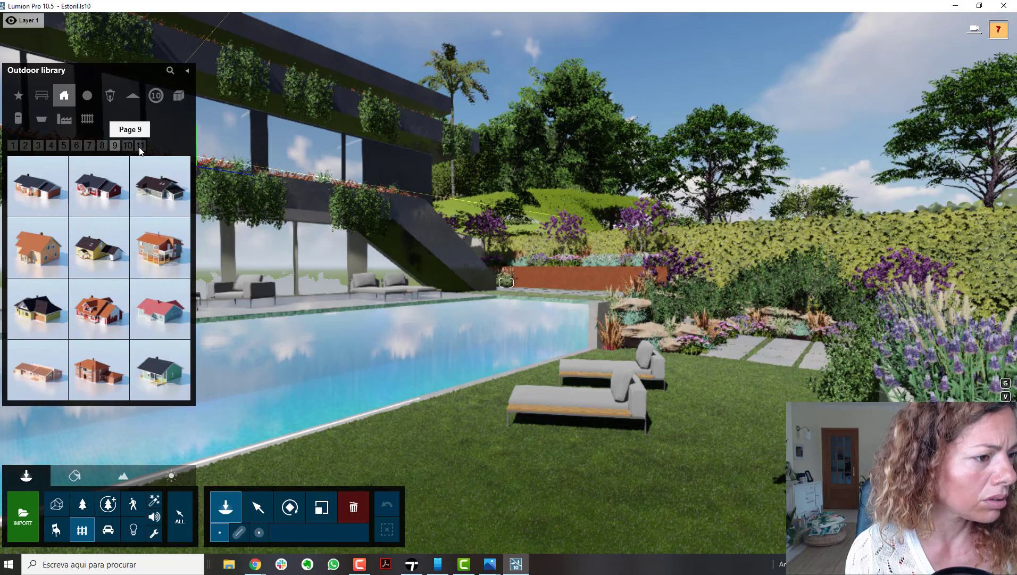
{"action": "left_click", "coordinate": [140, 144]}
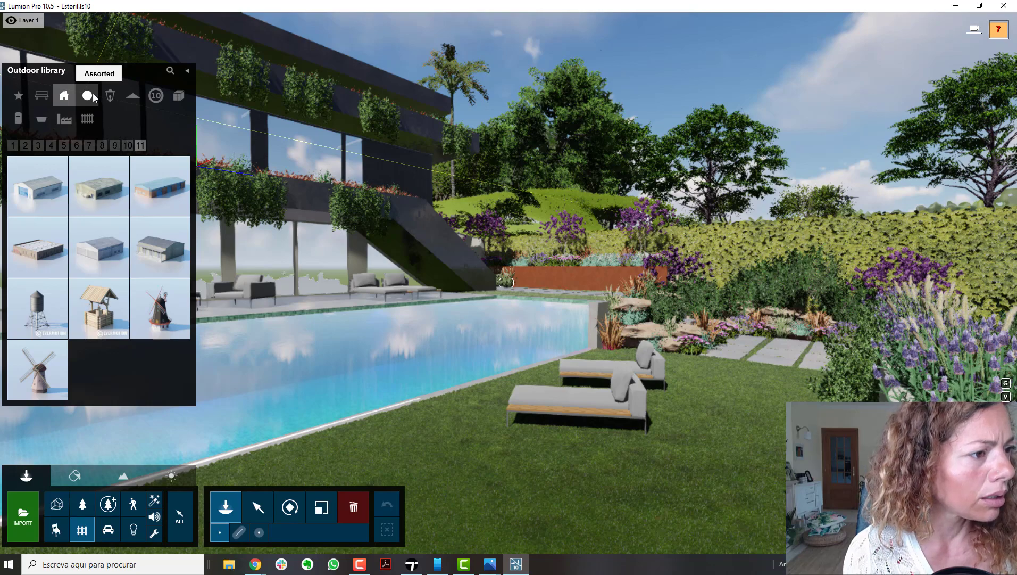
- Show the Assorted category and browse its barbecues, flags and garden objects up to LawnMower 001 on page 6
{"action": "left_click", "coordinate": [91, 97]}
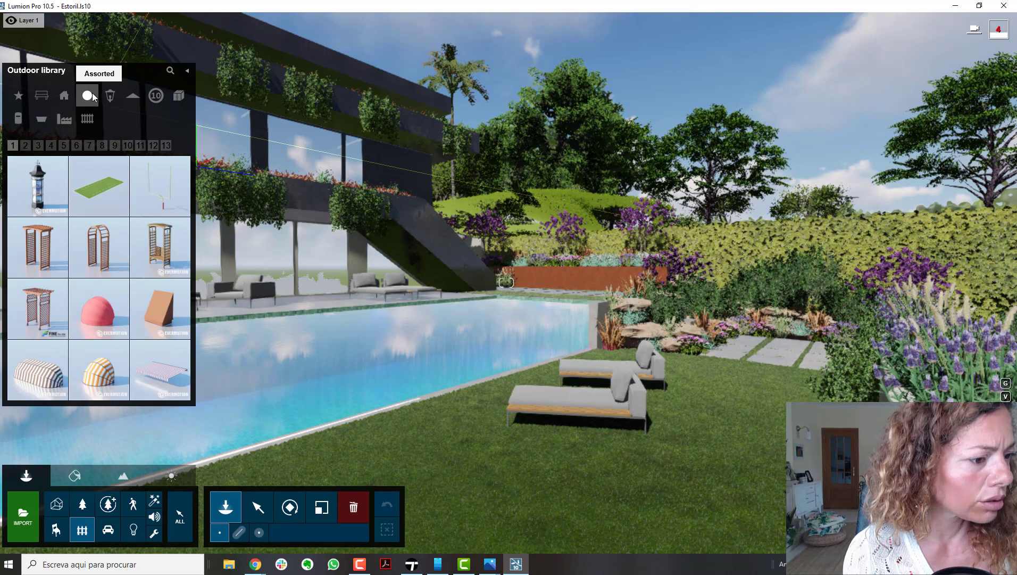
{"action": "left_click", "coordinate": [37, 145]}
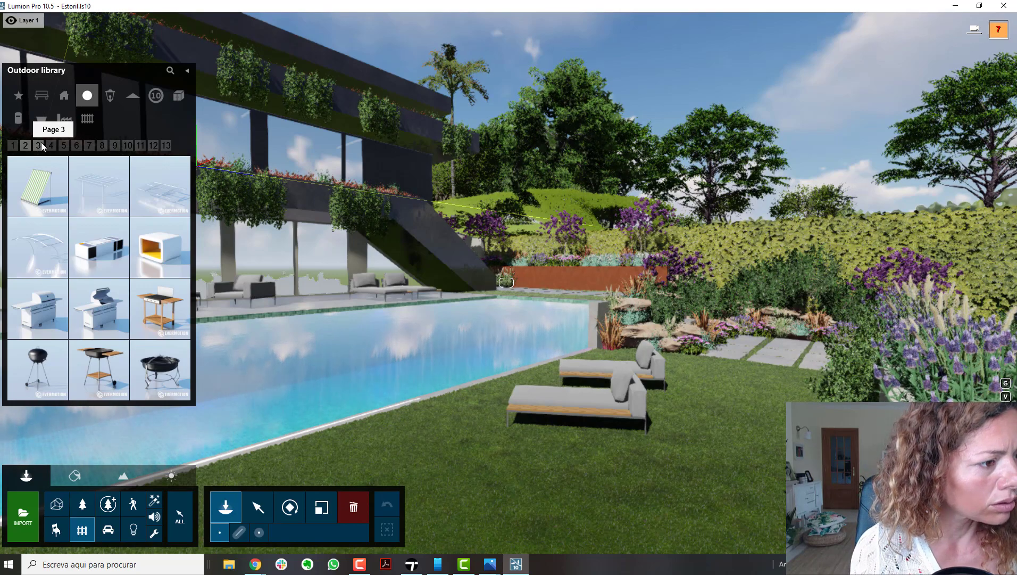
{"action": "left_click", "coordinate": [51, 145]}
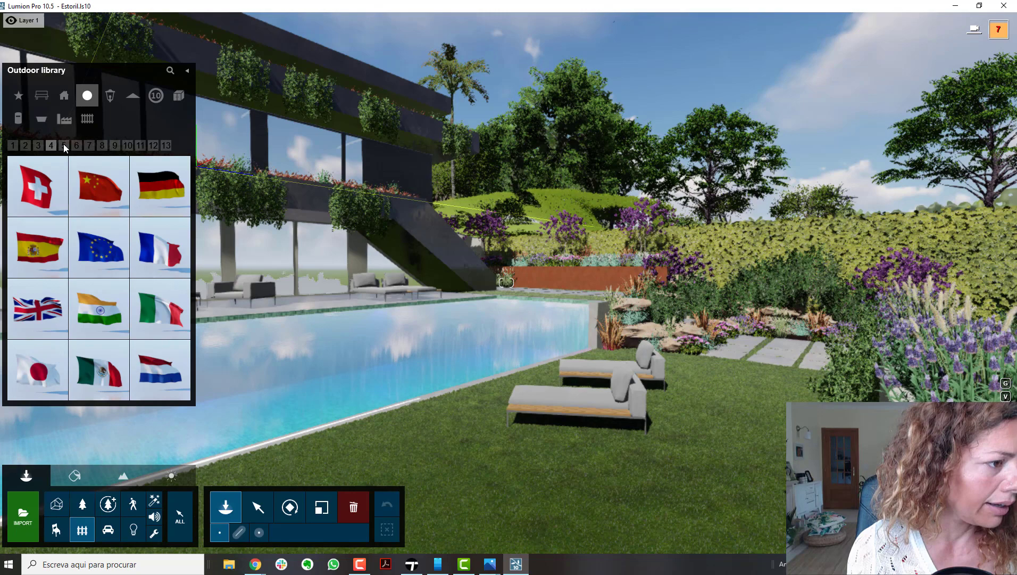
{"action": "left_click", "coordinate": [64, 144]}
{"action": "left_click", "coordinate": [76, 144]}
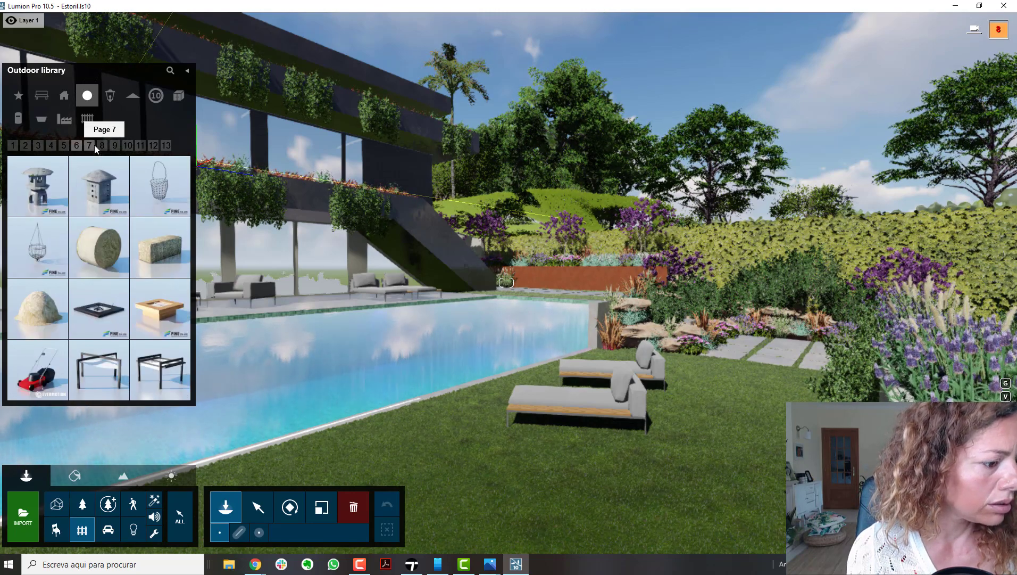
{"action": "left_click", "coordinate": [90, 145]}
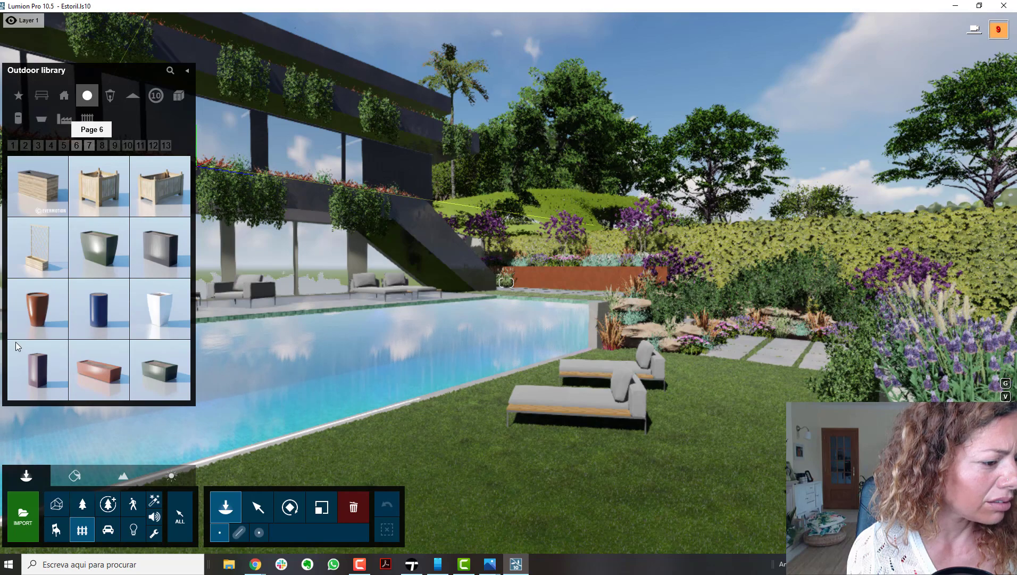
{"action": "left_click", "coordinate": [76, 145]}
{"action": "mouse_move", "coordinate": [30, 382]}
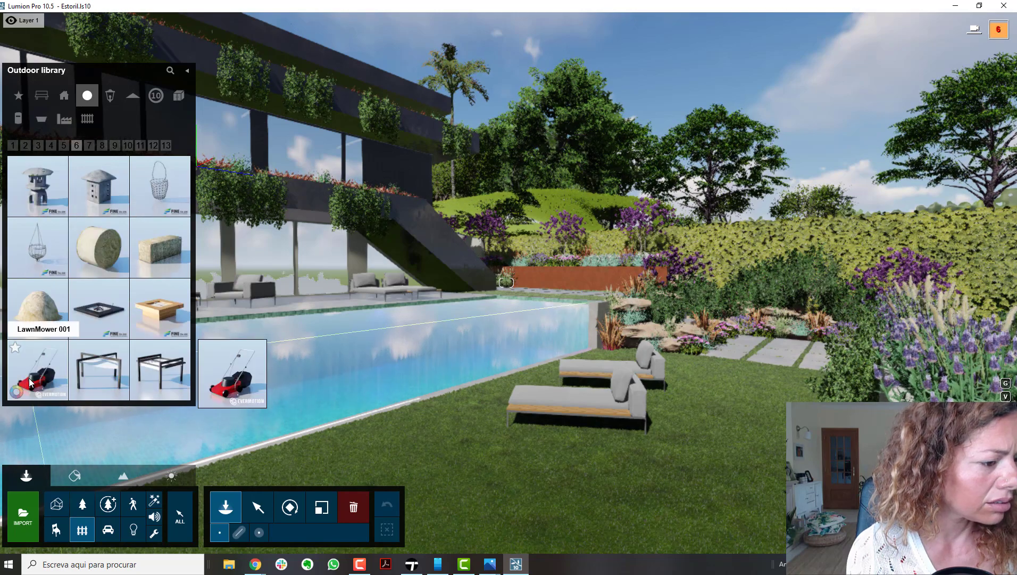
- Examine the planters and plant pots on pages 7 to 9 of the Assorted category
{"action": "left_click", "coordinate": [96, 143]}
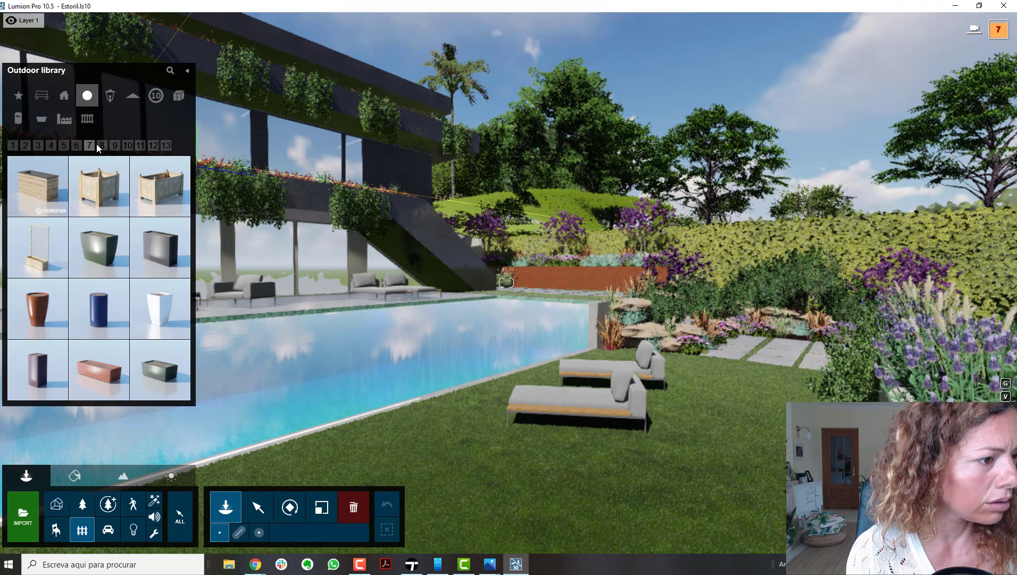
{"action": "left_click", "coordinate": [101, 145]}
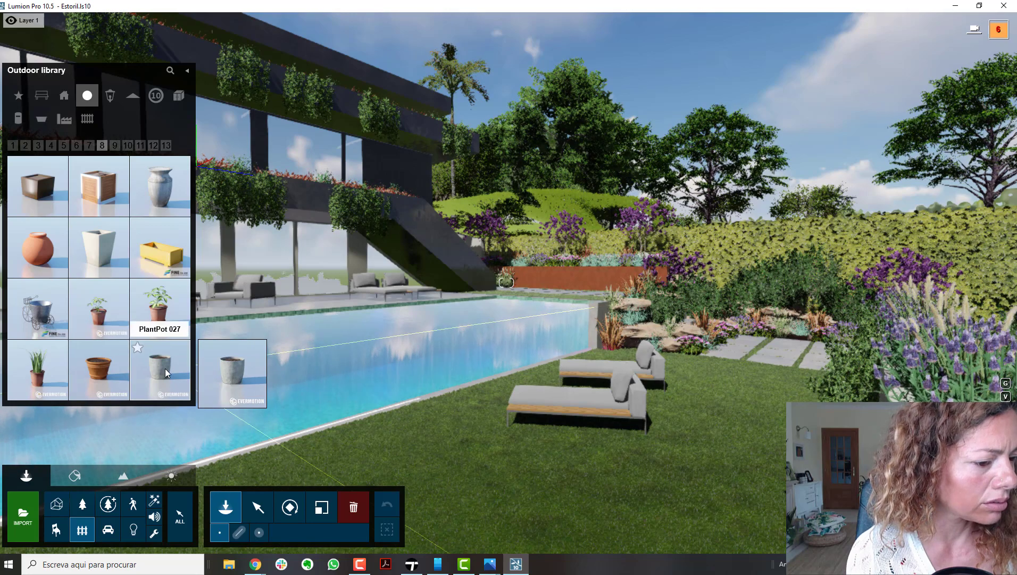
{"action": "left_click", "coordinate": [118, 143]}
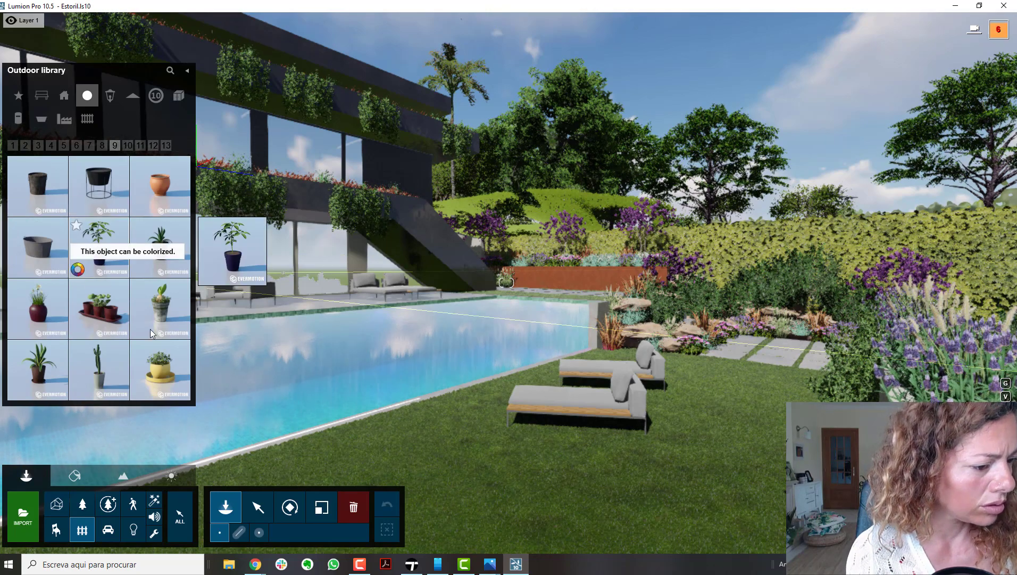
- Place PlantPot 036 on the lawn between the pool and the loungers and scale it up to about twice its size
{"action": "left_click", "coordinate": [162, 191]}
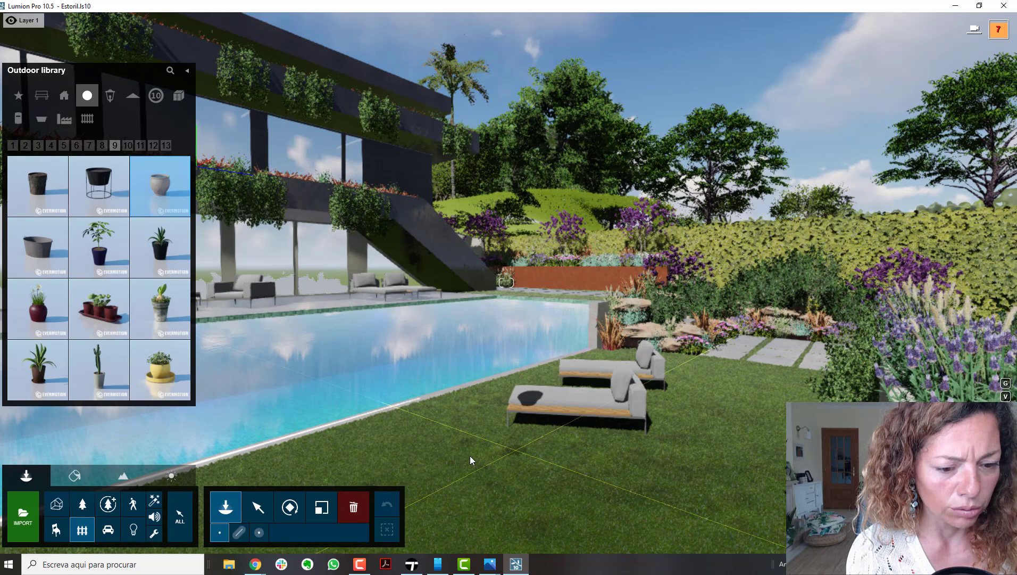
{"action": "left_click", "coordinate": [451, 462]}
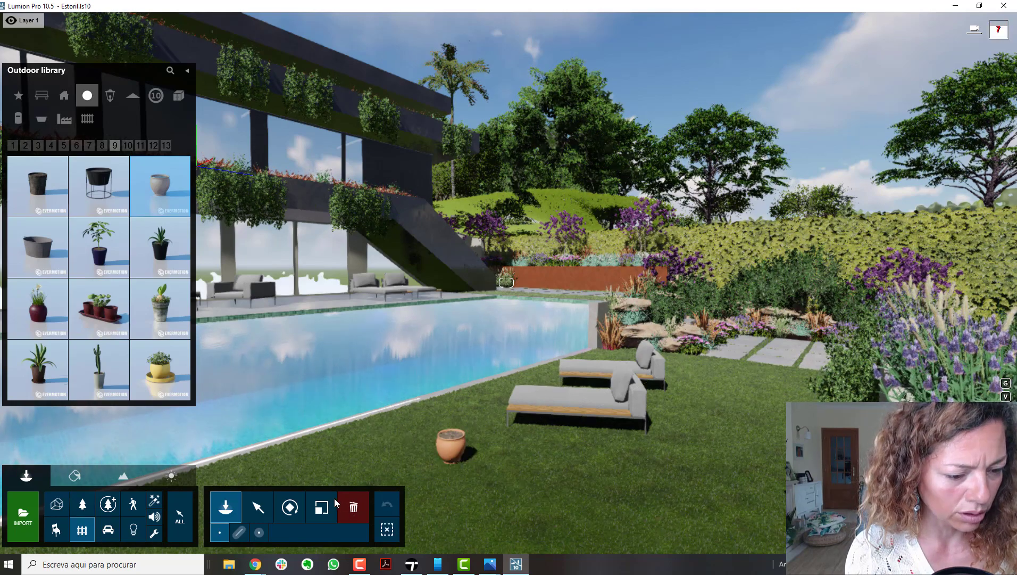
{"action": "key", "text": "l"}
{"action": "left_click", "coordinate": [447, 462]}
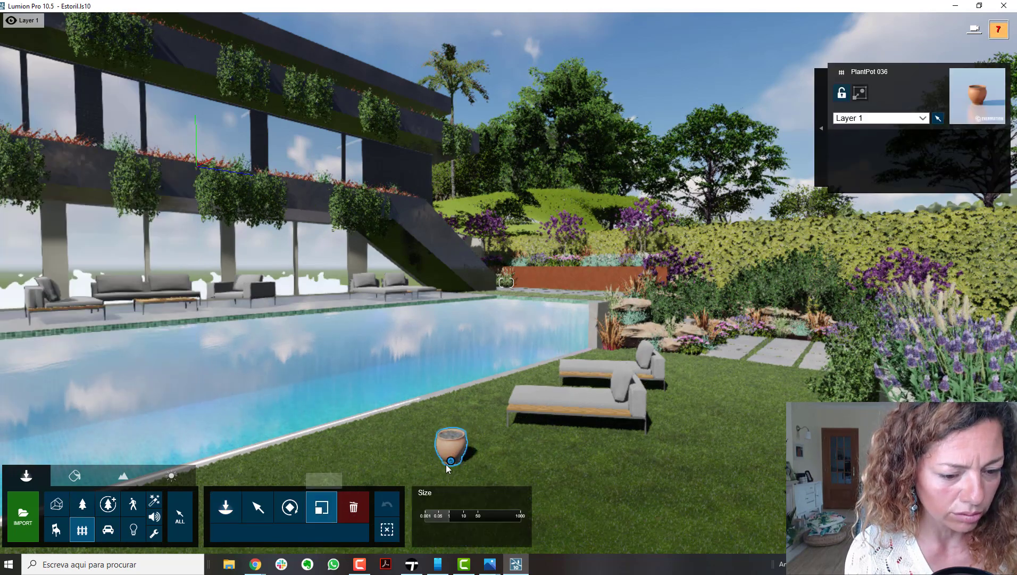
{"action": "left_click_drag", "start_coordinate": [442, 449], "coordinate": [437, 403]}
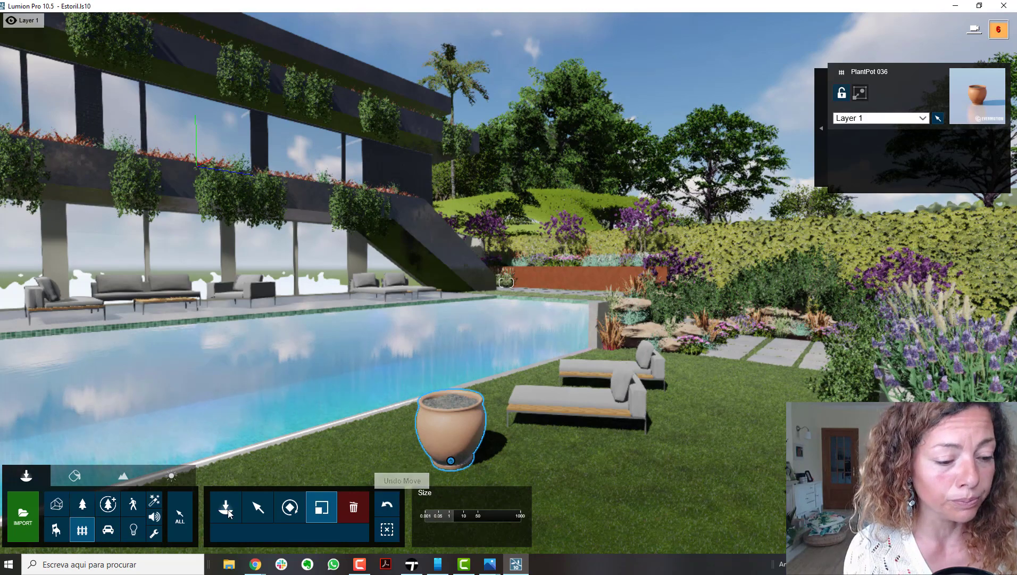
- Reopen the Outdoor library and browse the remaining objects of the Assorted category from page 10 to page 13
{"action": "left_click", "coordinate": [257, 508]}
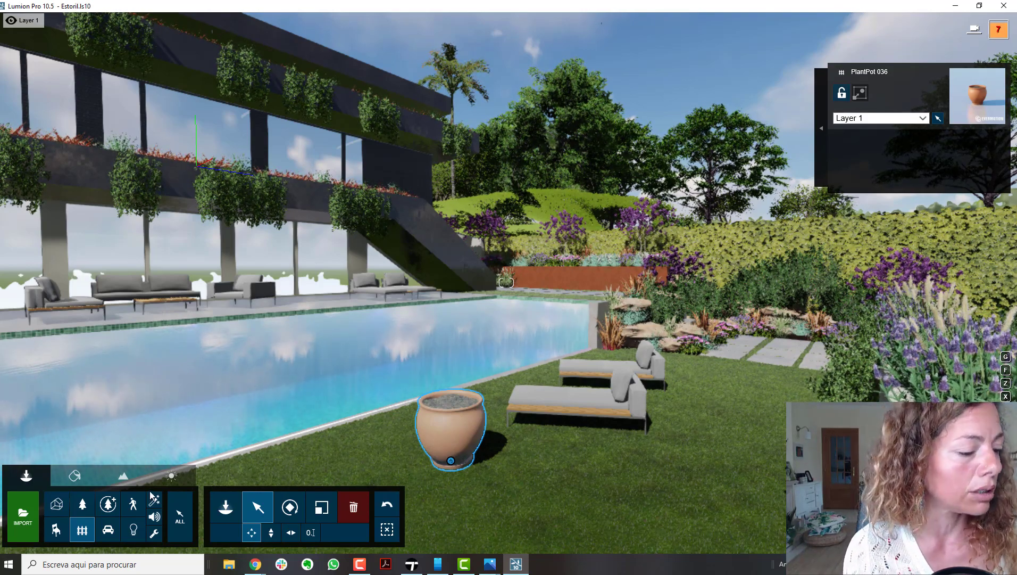
{"action": "left_click", "coordinate": [87, 534]}
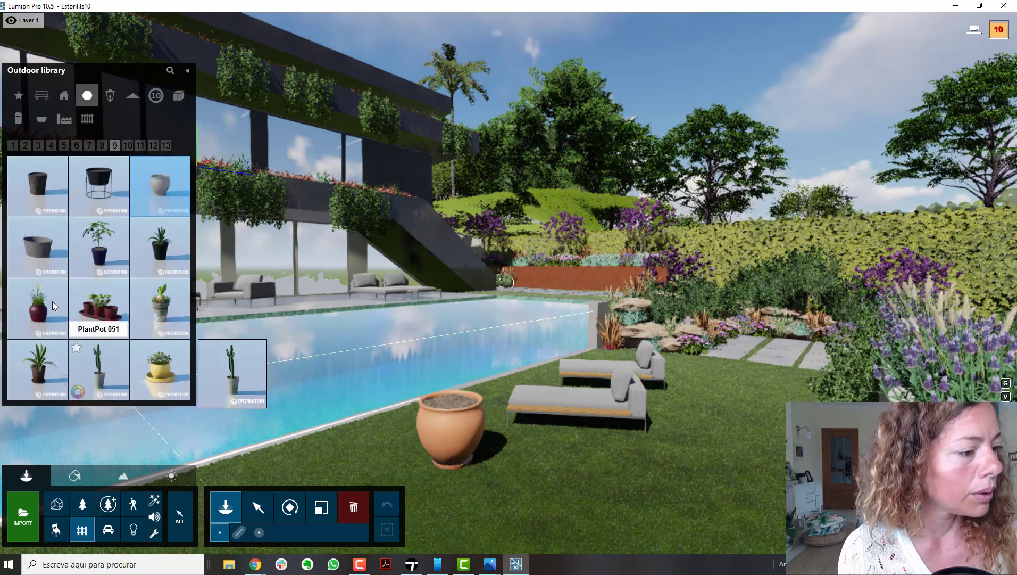
{"action": "left_click", "coordinate": [131, 147]}
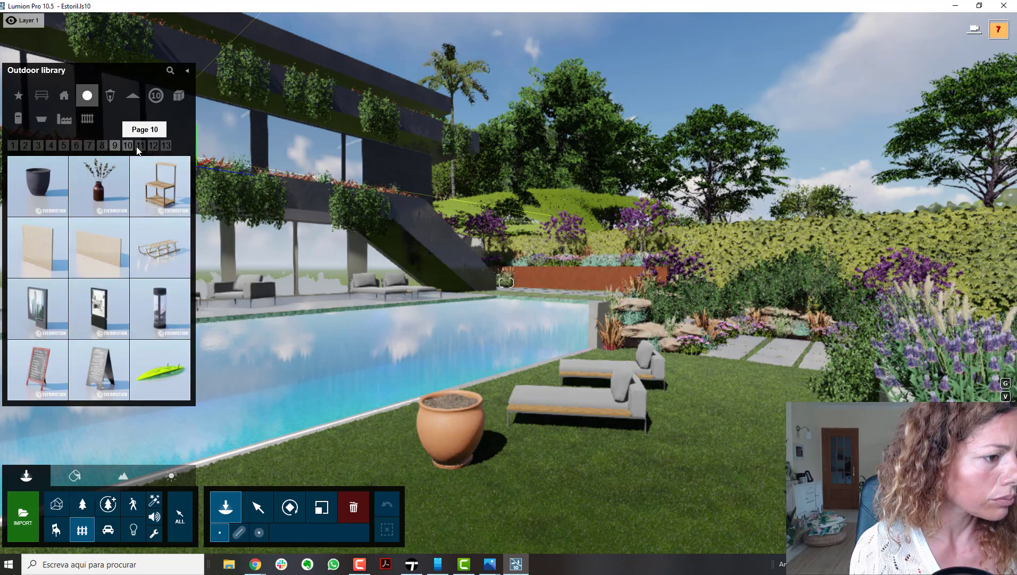
{"action": "mouse_move", "coordinate": [46, 251]}
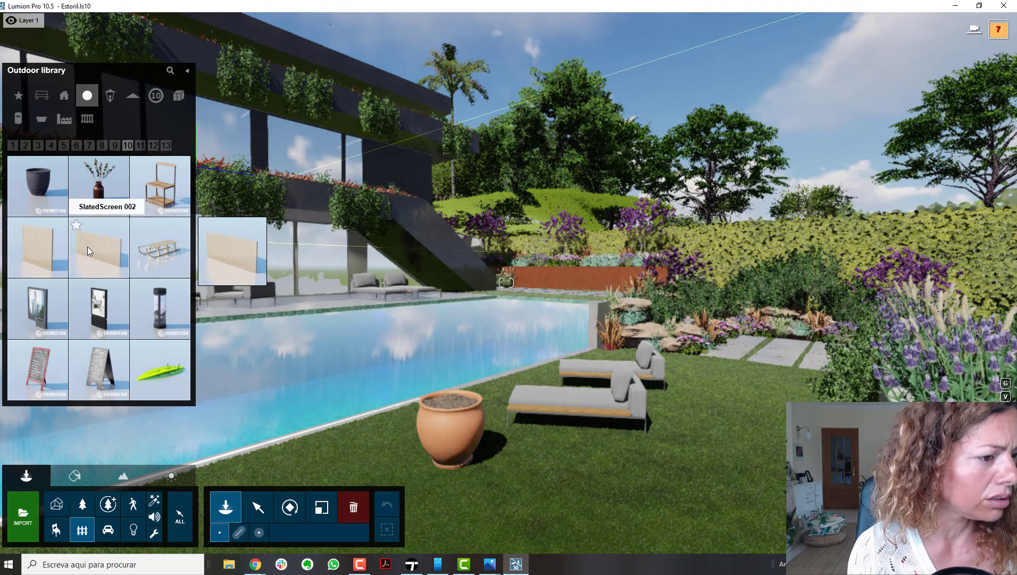
{"action": "left_click", "coordinate": [139, 145]}
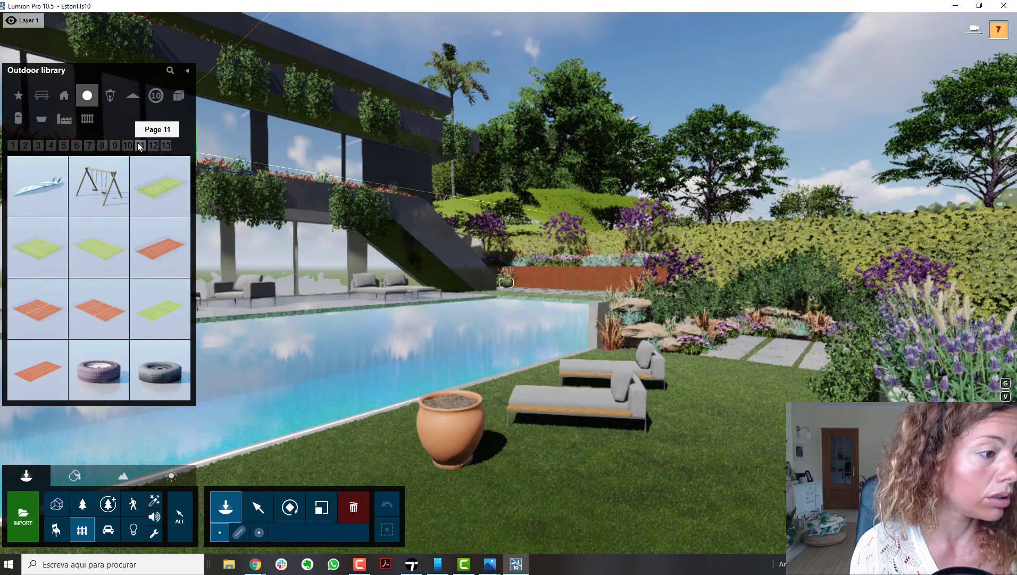
{"action": "left_click", "coordinate": [153, 145]}
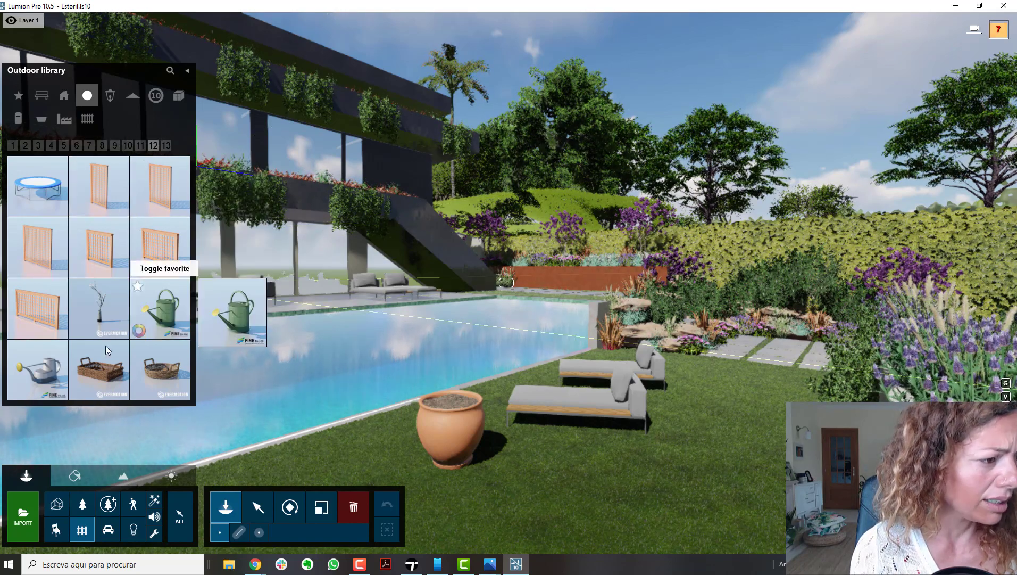
{"action": "left_click", "coordinate": [164, 147]}
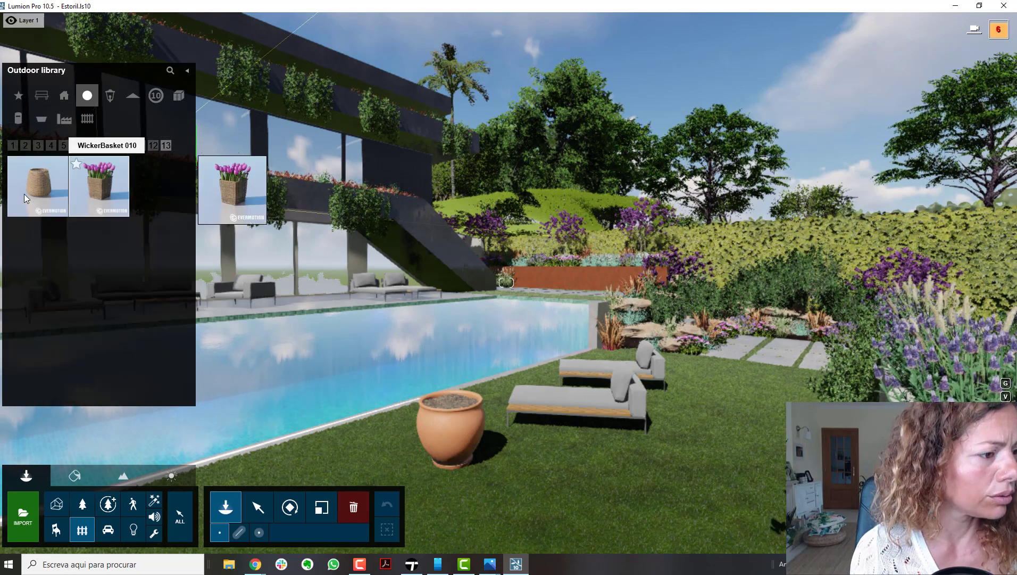
- Show the Lighting category and look through its garden lamps, street lights and traffic lights up to page 4
{"action": "left_click", "coordinate": [110, 98]}
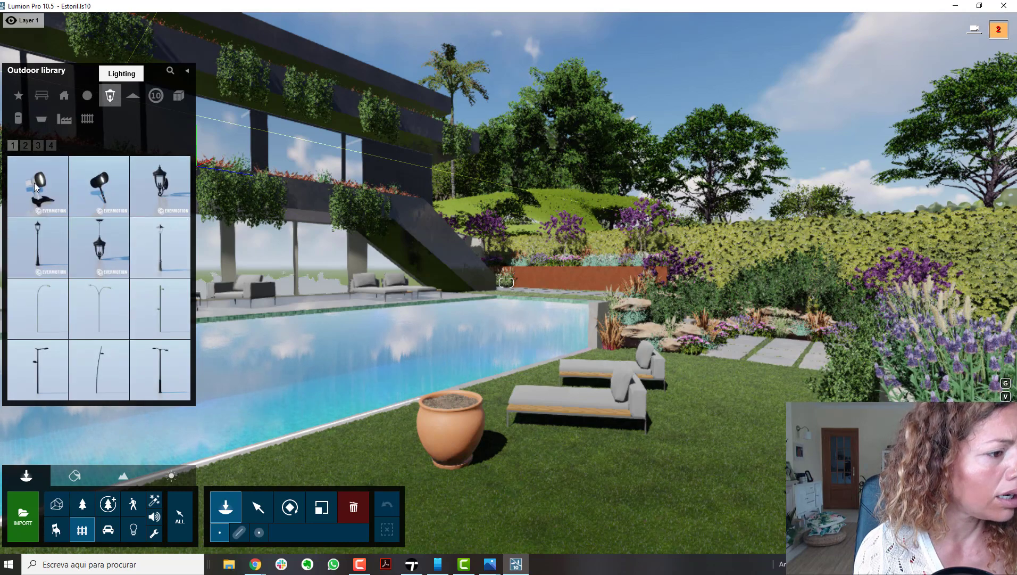
{"action": "mouse_move", "coordinate": [105, 185]}
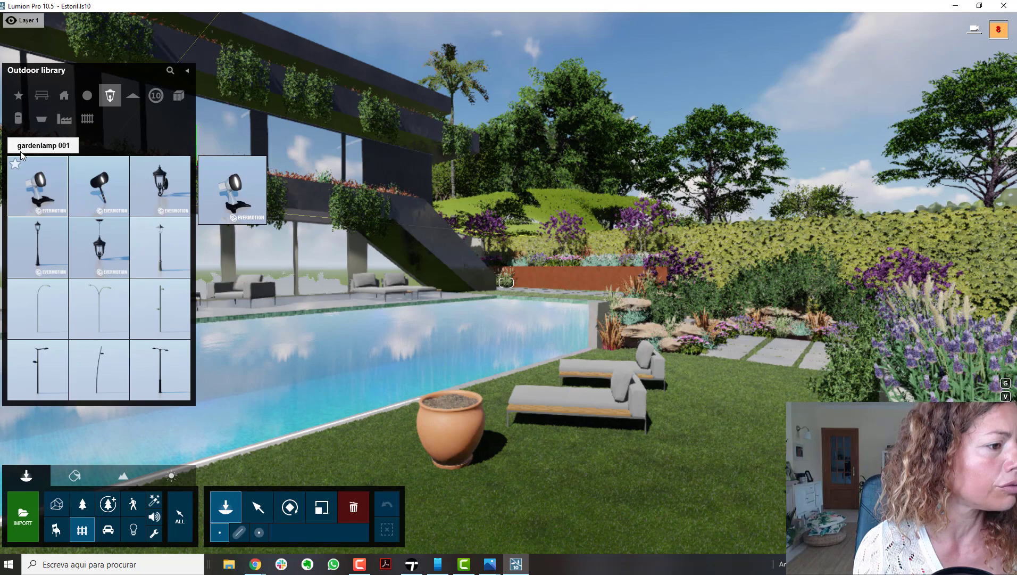
{"action": "left_click", "coordinate": [37, 145]}
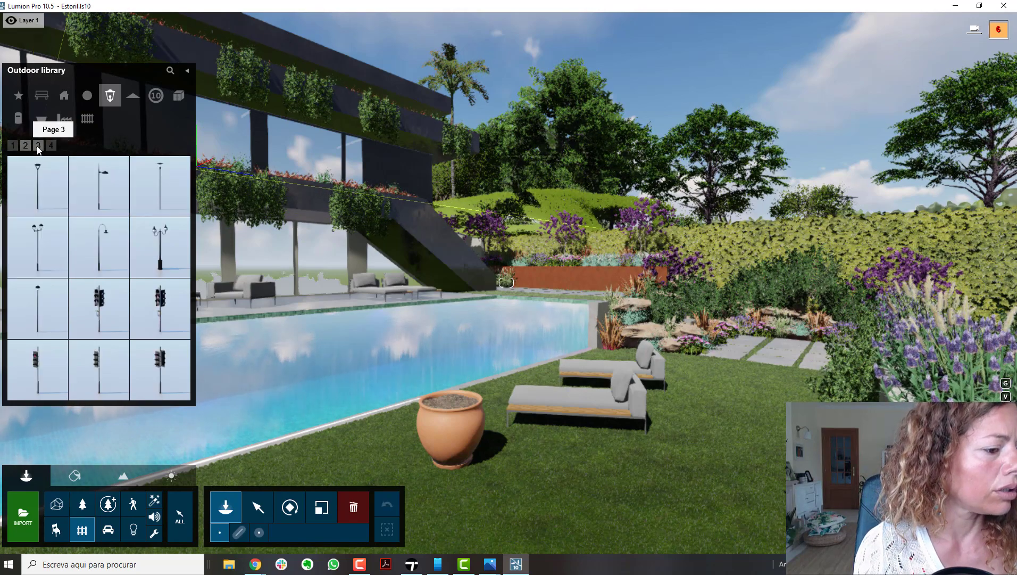
{"action": "left_click", "coordinate": [51, 145]}
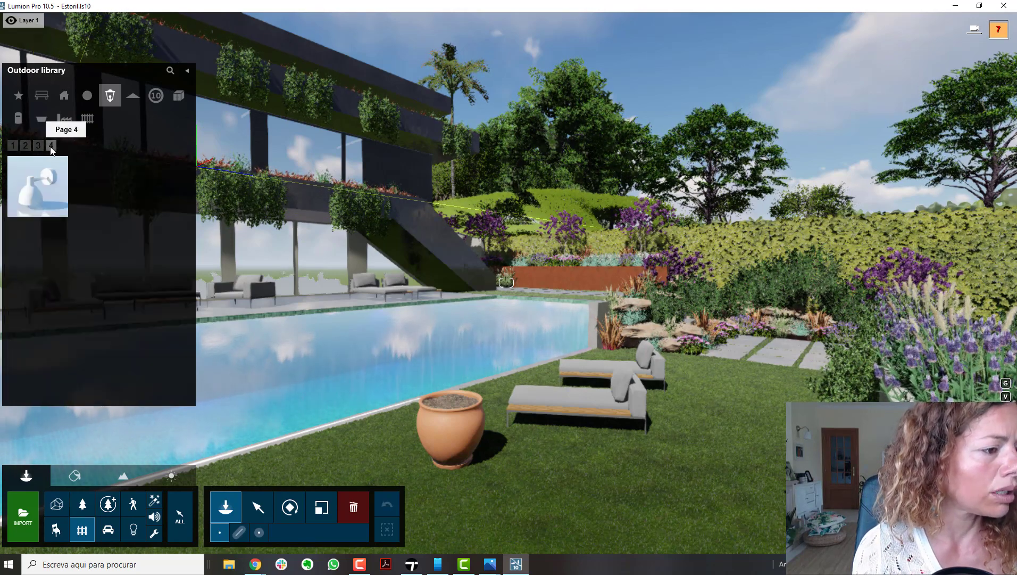
- View the category with bricks, ladders and sand piles, and browse the Signs category up to page 13
{"action": "left_click", "coordinate": [131, 97]}
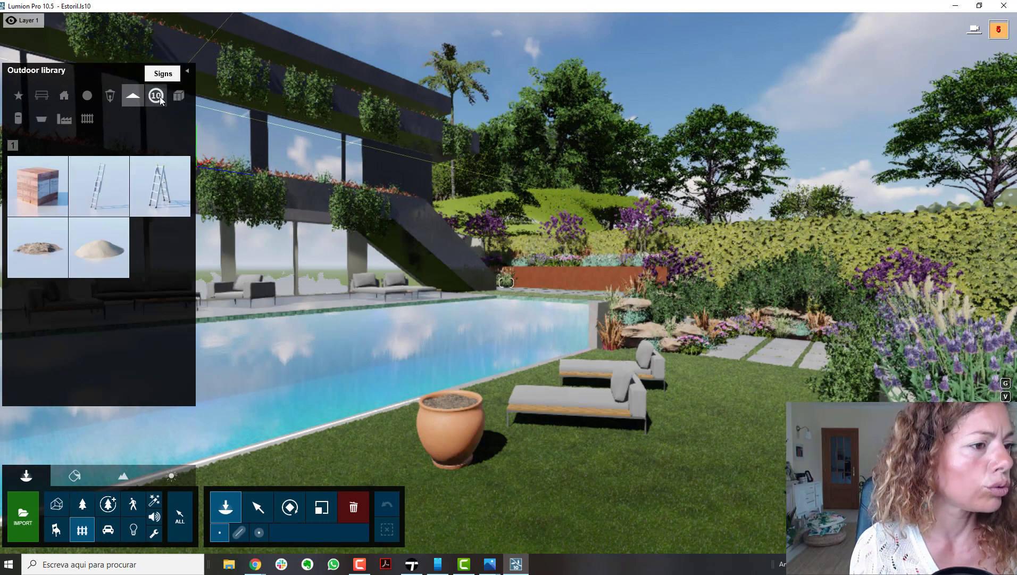
{"action": "left_click", "coordinate": [155, 97]}
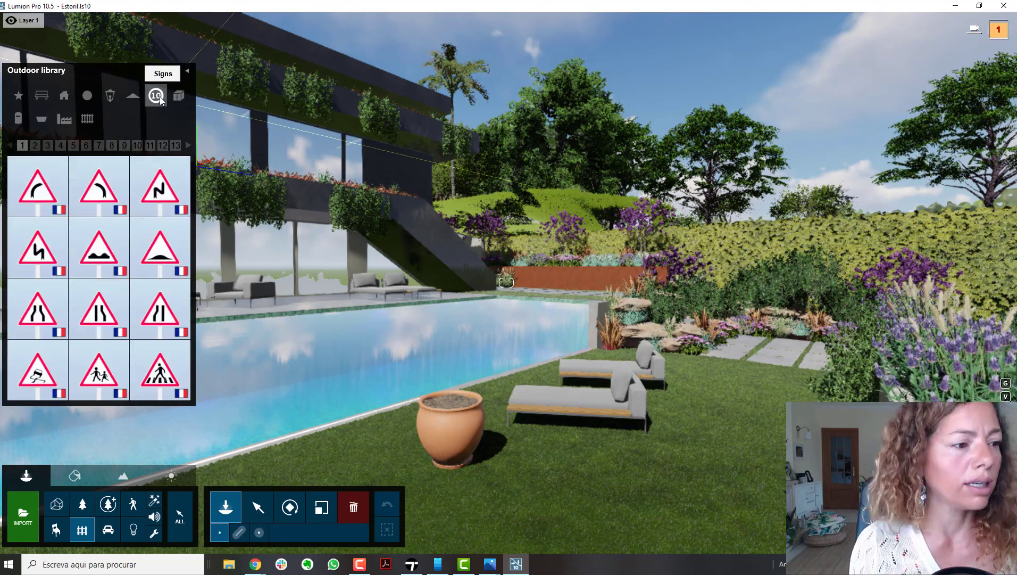
{"action": "left_click", "coordinate": [34, 145]}
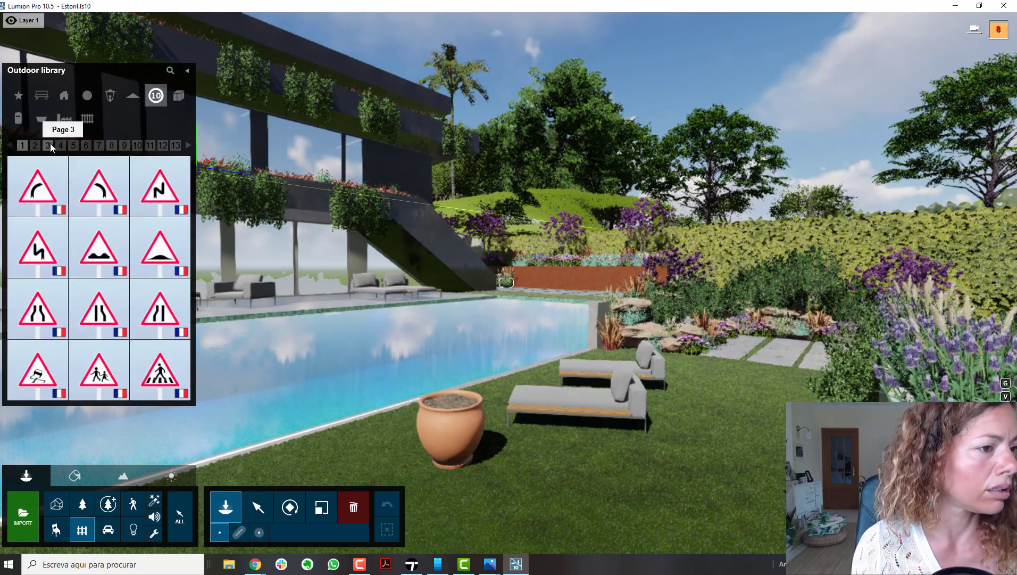
{"action": "left_click", "coordinate": [175, 145]}
- Show page 2 of the Storage category and examine the dark wooden crate, StorageBox 028
{"action": "left_click", "coordinate": [179, 96]}
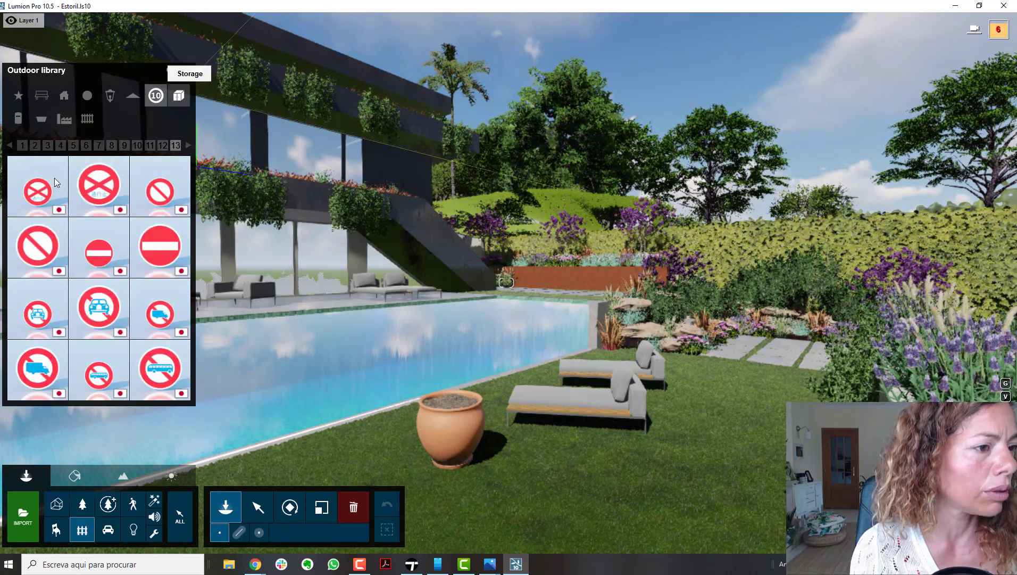
{"action": "left_click", "coordinate": [24, 148]}
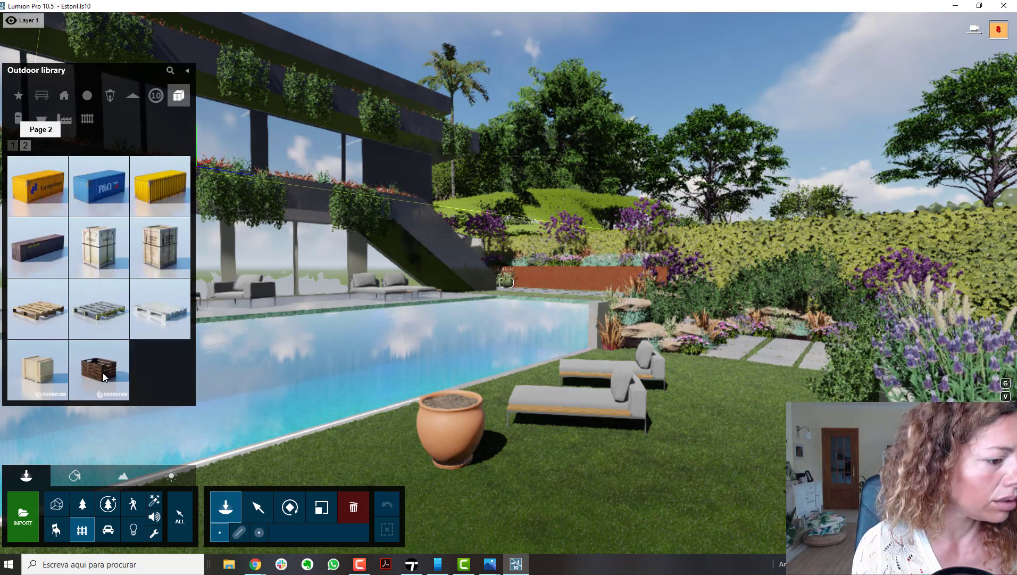
{"action": "mouse_move", "coordinate": [105, 377]}
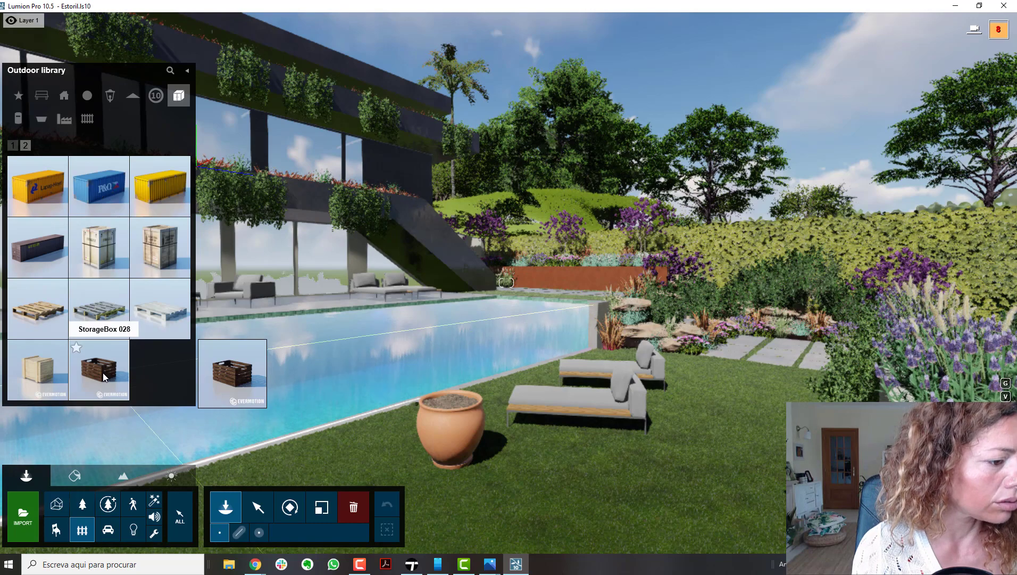
- Show the Utilities category and look through its objects up to page 6, including the mailboxes and cameras on page 5
{"action": "left_click", "coordinate": [18, 119]}
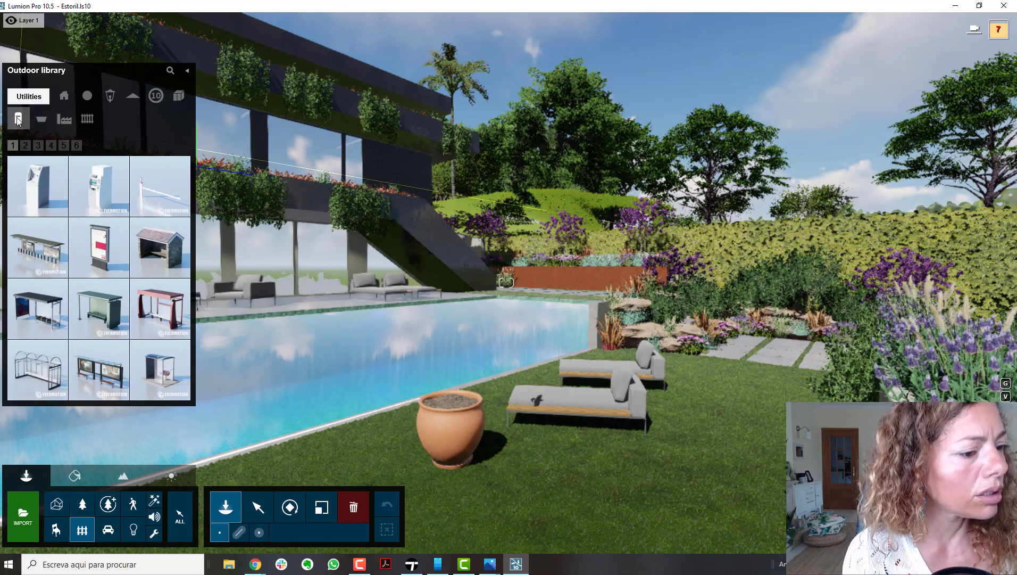
{"action": "left_click", "coordinate": [38, 146]}
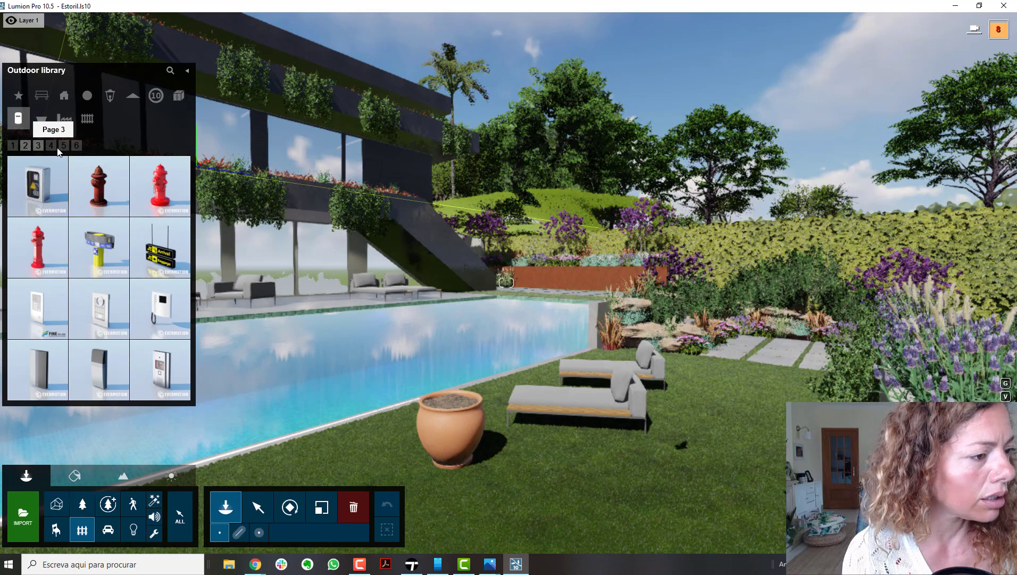
{"action": "left_click", "coordinate": [52, 145]}
{"action": "left_click", "coordinate": [63, 144]}
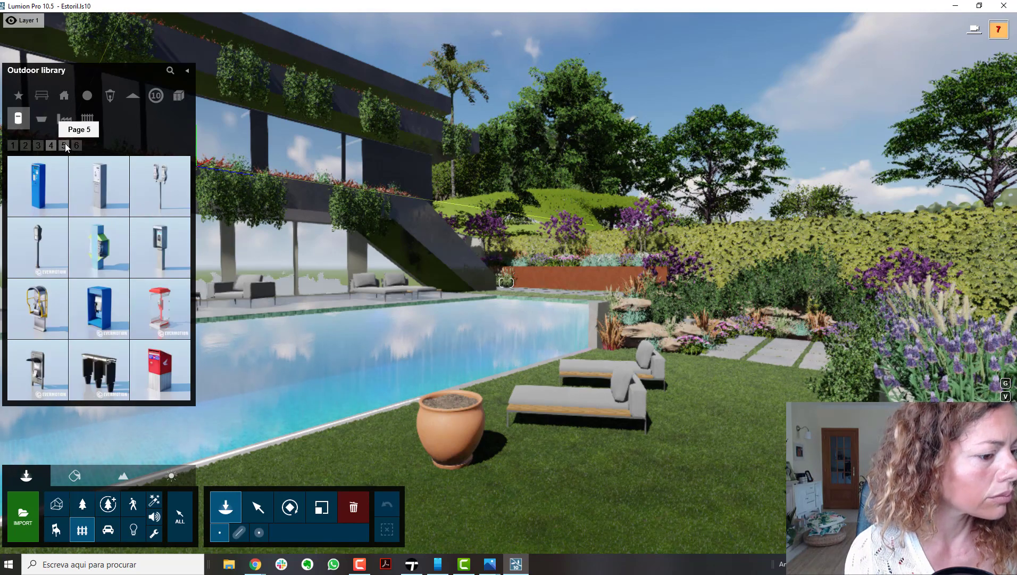
{"action": "left_click", "coordinate": [76, 145]}
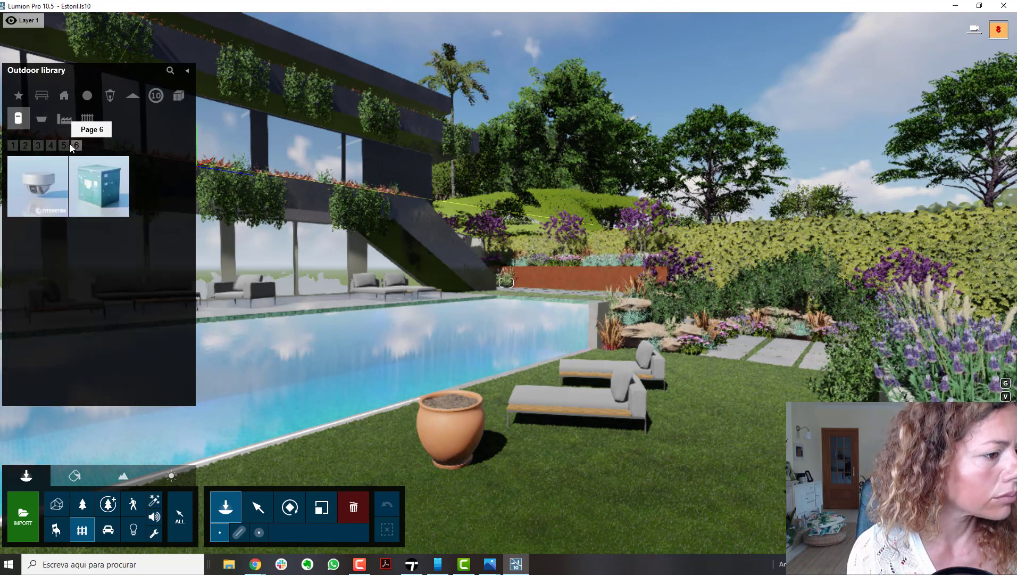
{"action": "left_click", "coordinate": [65, 145]}
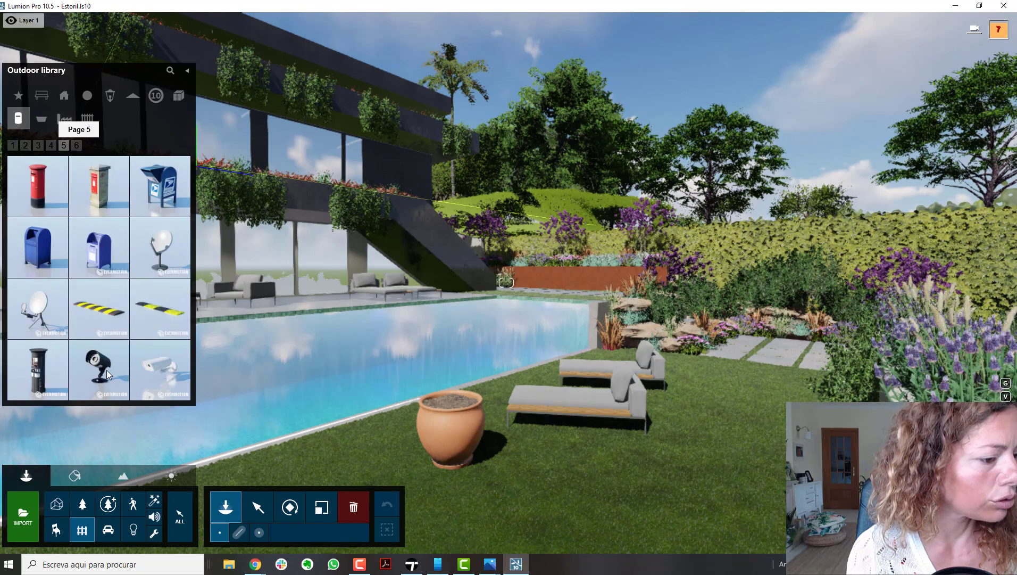
{"action": "left_click", "coordinate": [77, 146]}
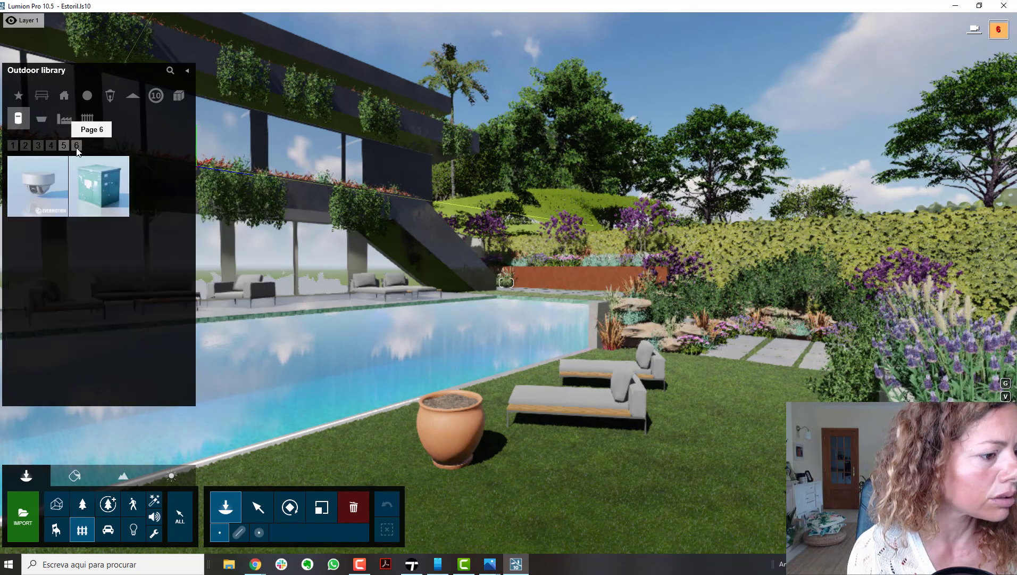
- View the dumpsters and manhole covers and the Industry category, and browse the Access category up to page 4
{"action": "left_click", "coordinate": [43, 118]}
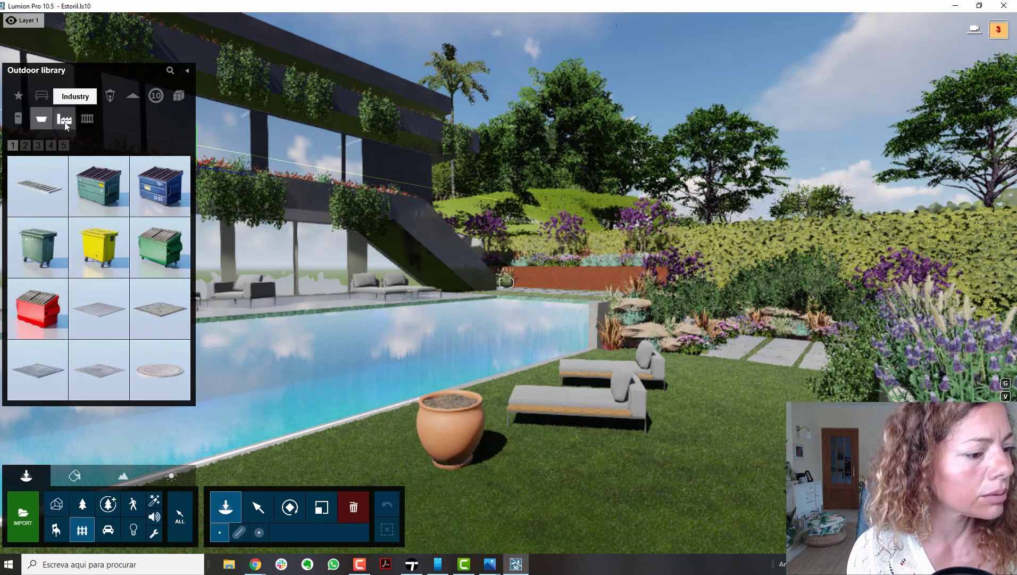
{"action": "left_click", "coordinate": [74, 121]}
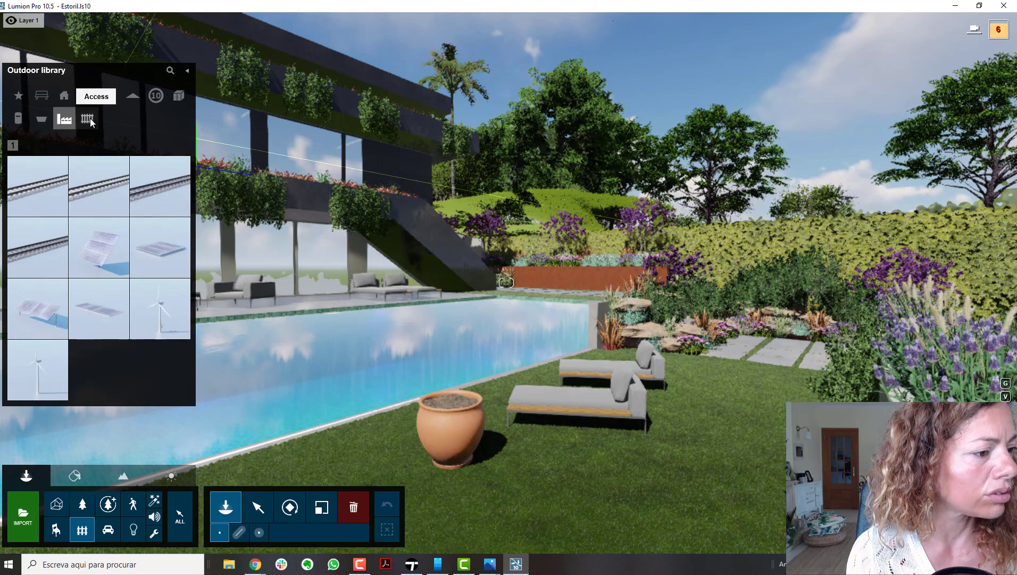
{"action": "left_click", "coordinate": [90, 122]}
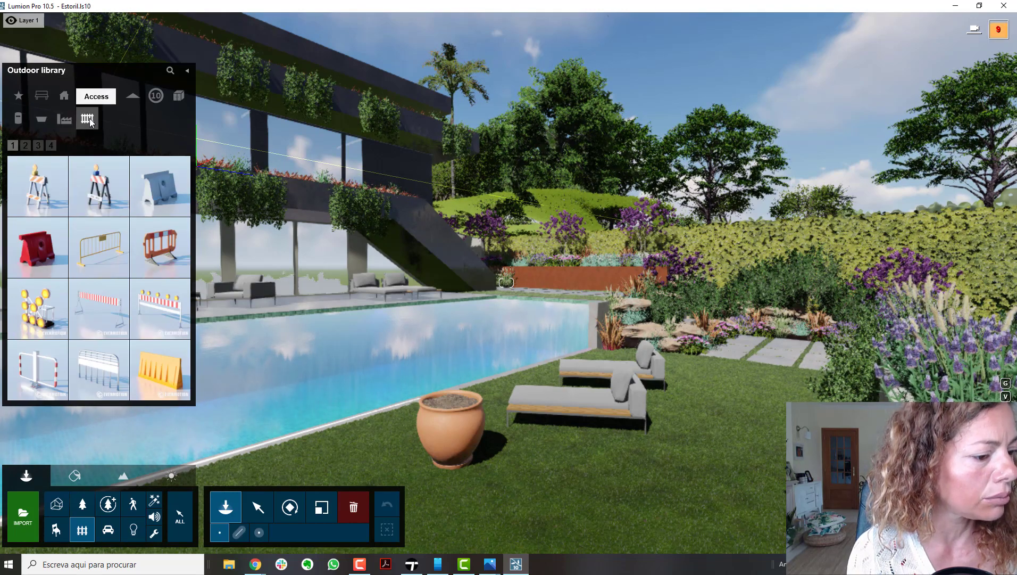
{"action": "left_click", "coordinate": [37, 148]}
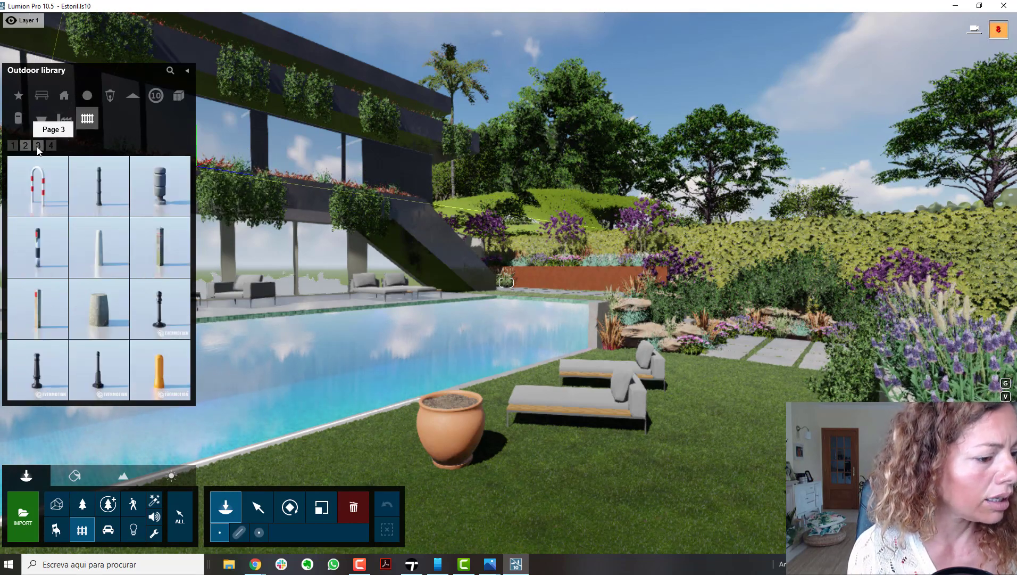
{"action": "left_click", "coordinate": [51, 146]}
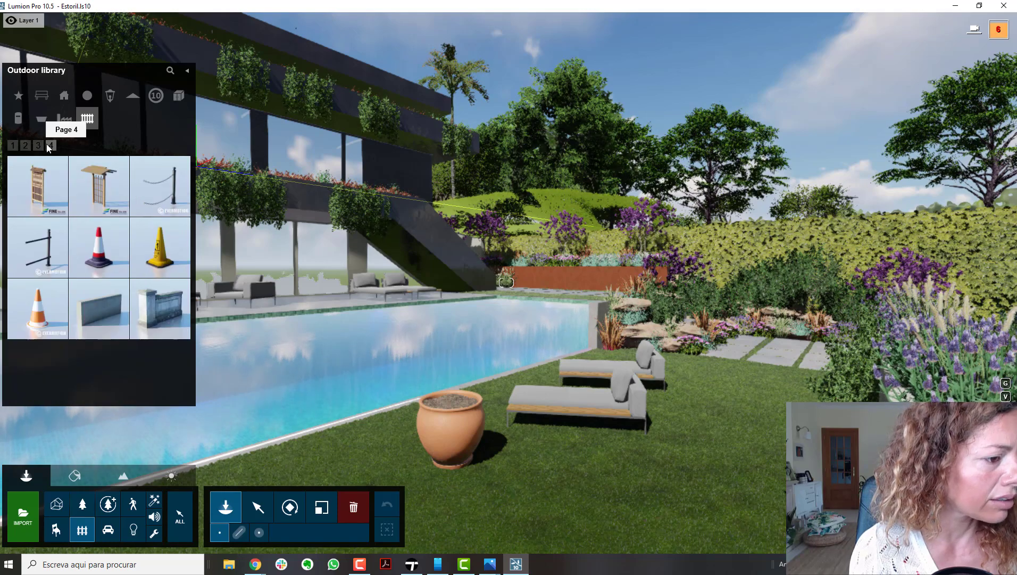
- Return to the Lighting category, browse back from page 4 to page 1, and examine GardenLamp 009, GardenLamp 008 and the neighbouring lamps
{"action": "left_click", "coordinate": [110, 96]}
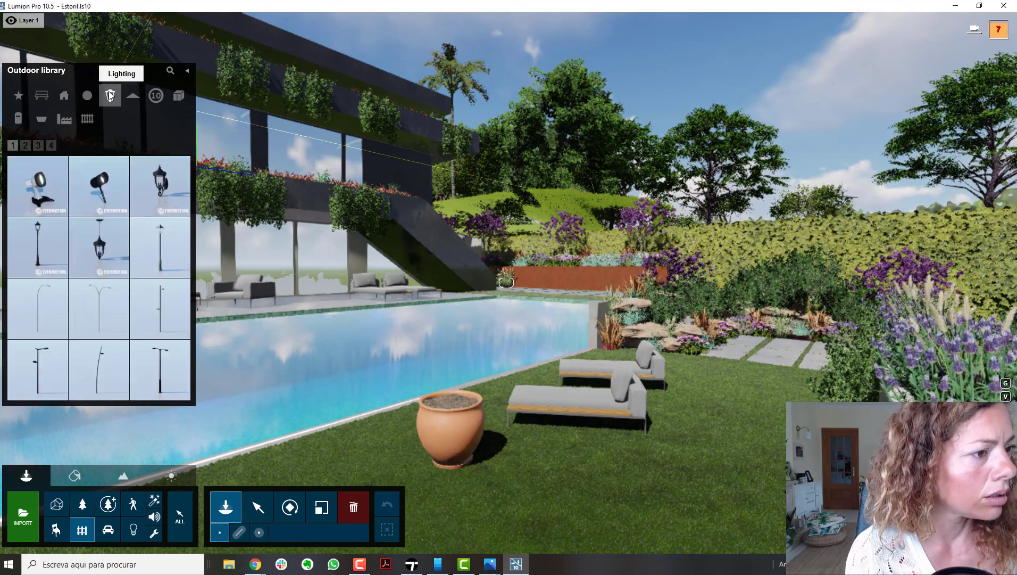
{"action": "left_click", "coordinate": [51, 145]}
{"action": "left_click", "coordinate": [38, 144]}
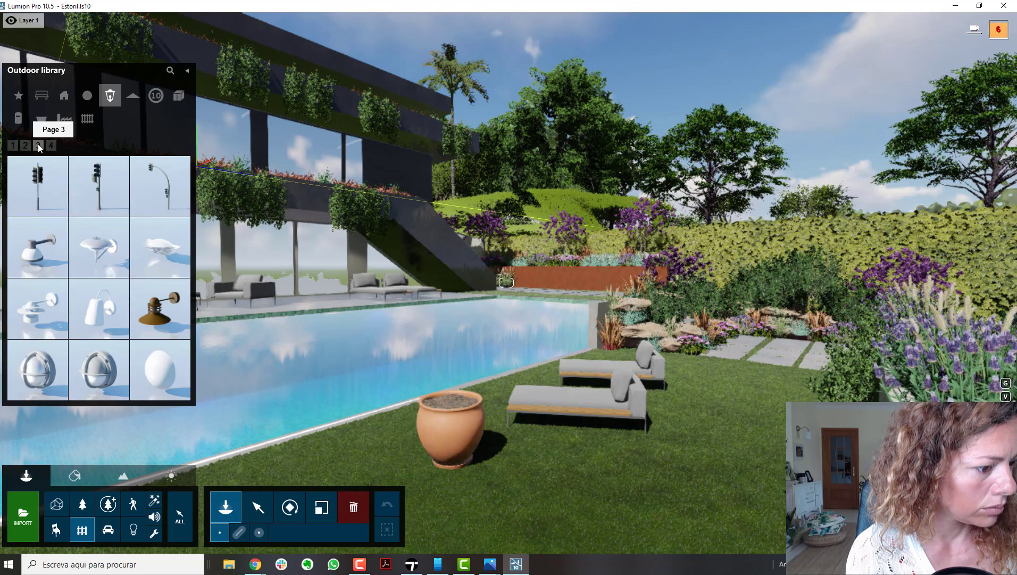
{"action": "left_click", "coordinate": [24, 145]}
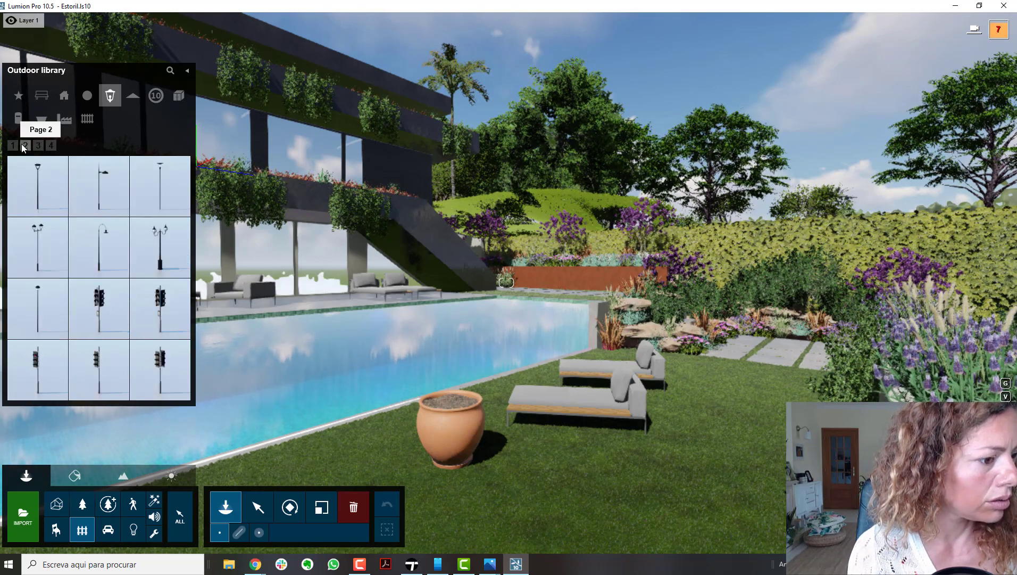
{"action": "left_click", "coordinate": [12, 143]}
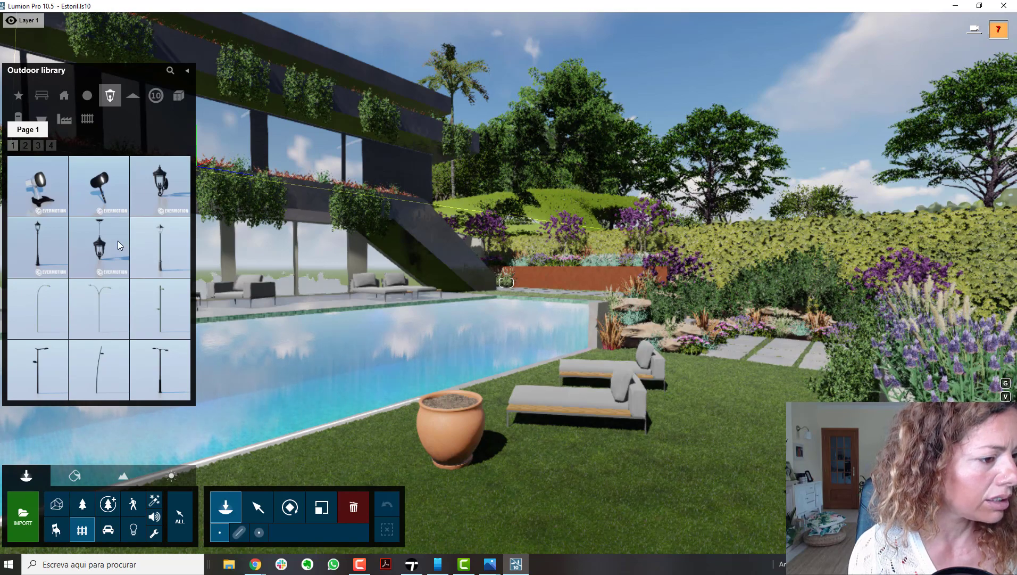
{"action": "mouse_move", "coordinate": [117, 242]}
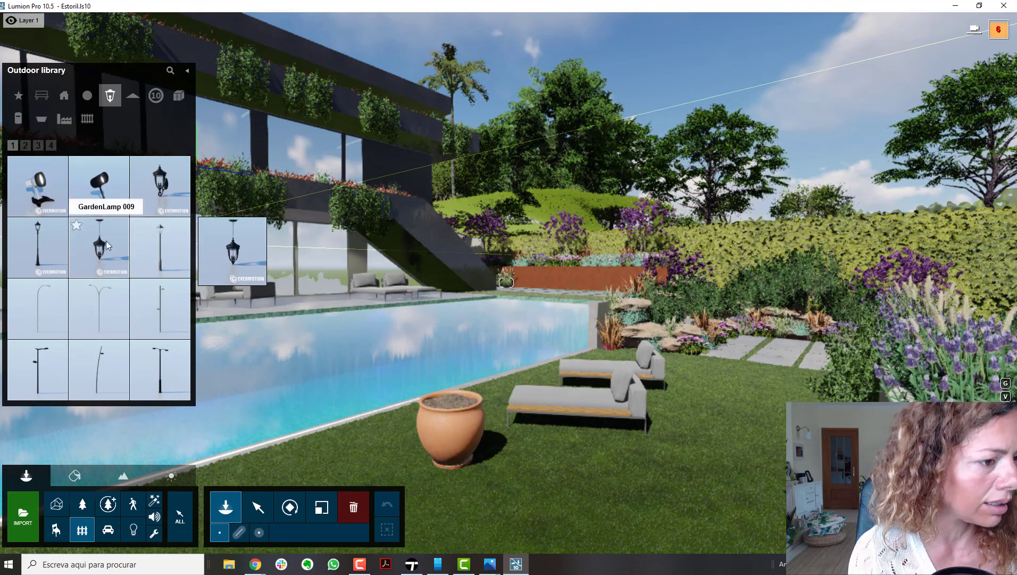
{"action": "mouse_move", "coordinate": [50, 247]}
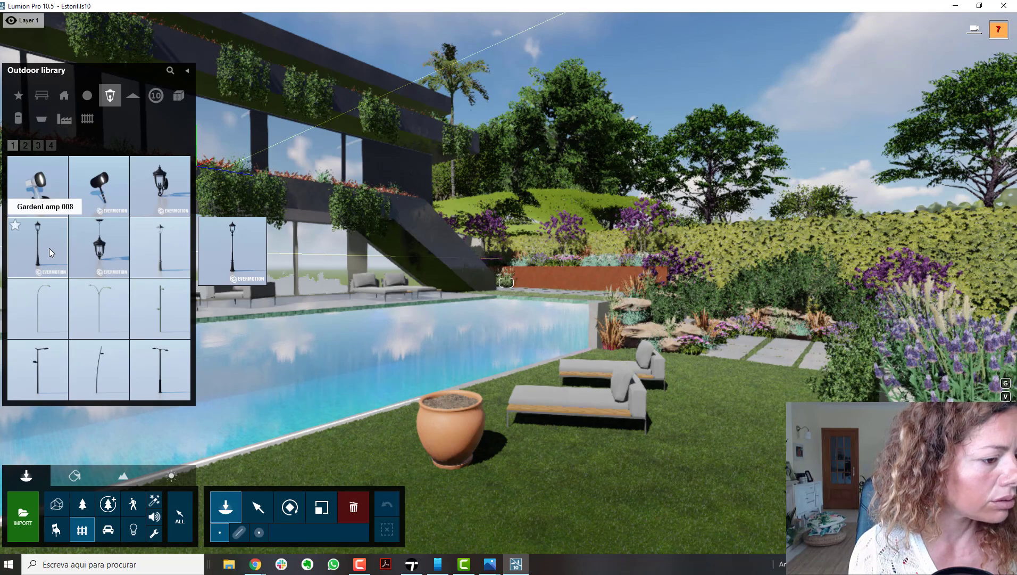
{"action": "mouse_move", "coordinate": [152, 187]}
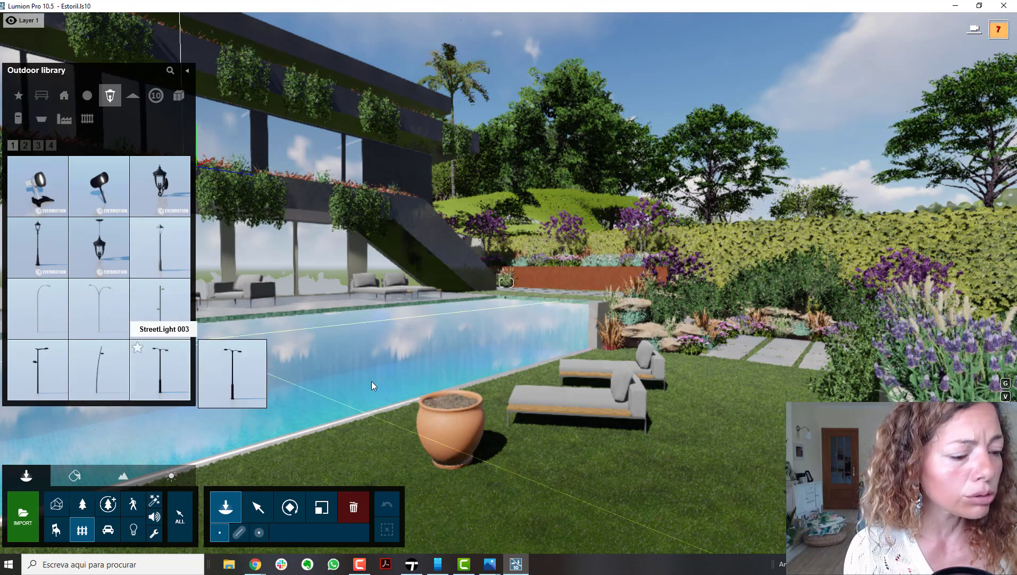
- Stop placing objects in the scene, then view the Utilities library and browse the fountain and waterfall pages of the Effects library
{"action": "left_click", "coordinate": [345, 356]}
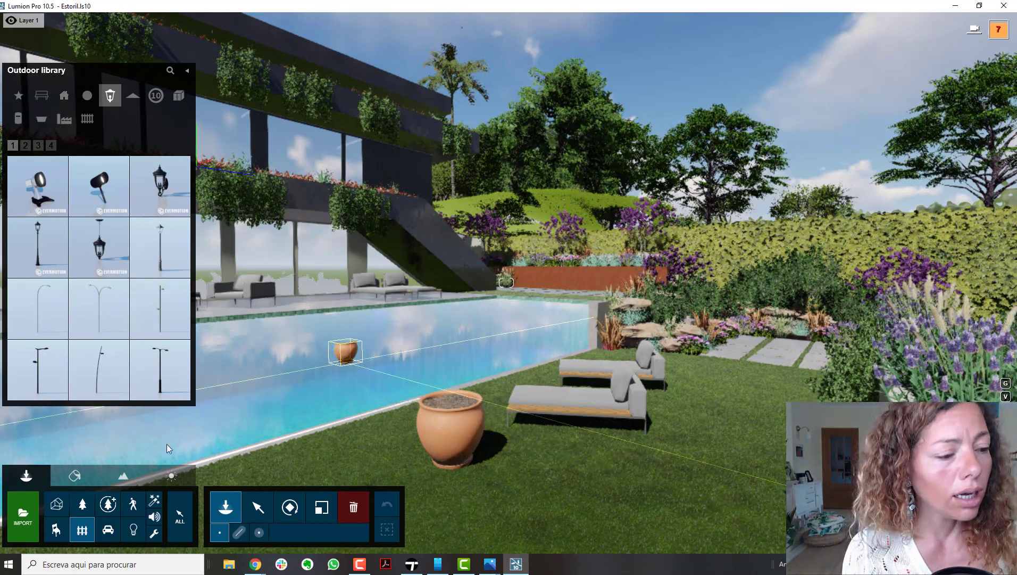
{"action": "left_click", "coordinate": [258, 508]}
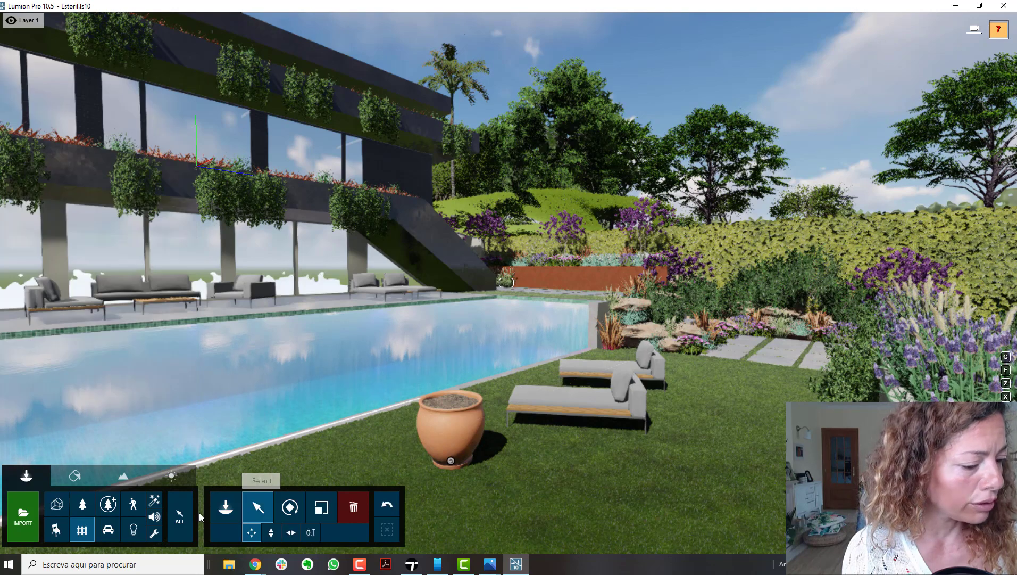
{"action": "left_click", "coordinate": [155, 533]}
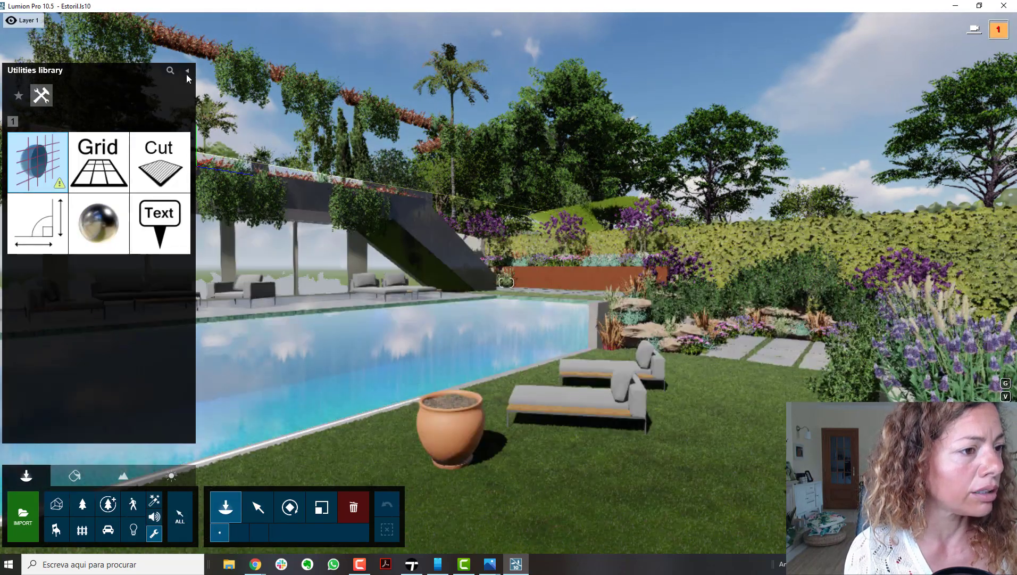
{"action": "left_click", "coordinate": [154, 501]}
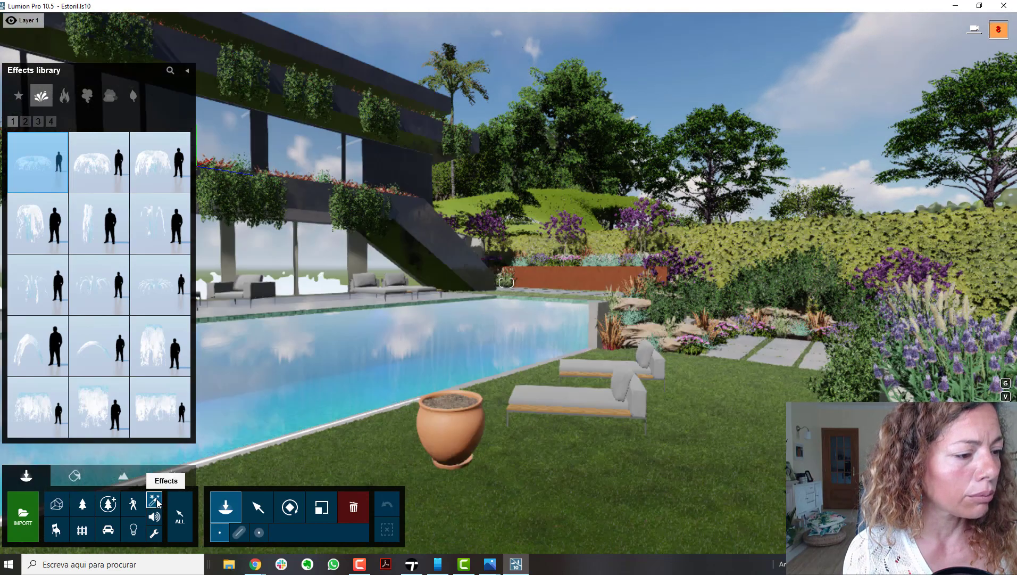
{"action": "left_click", "coordinate": [49, 122]}
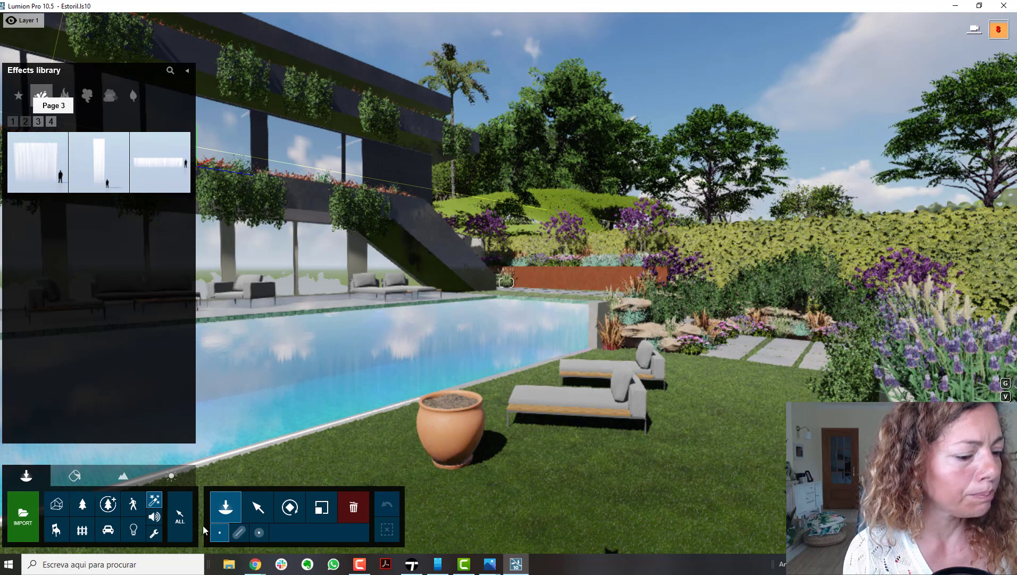
- View the Character library, then browse the Fine-detail Nature library's plants up to page 2 and its trees
{"action": "left_click", "coordinate": [135, 508]}
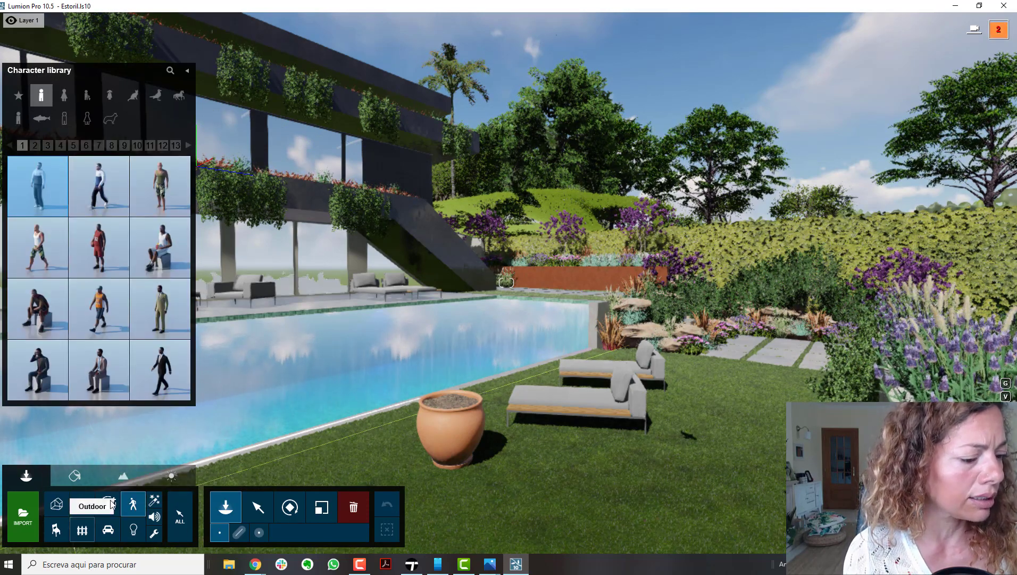
{"action": "left_click", "coordinate": [111, 504]}
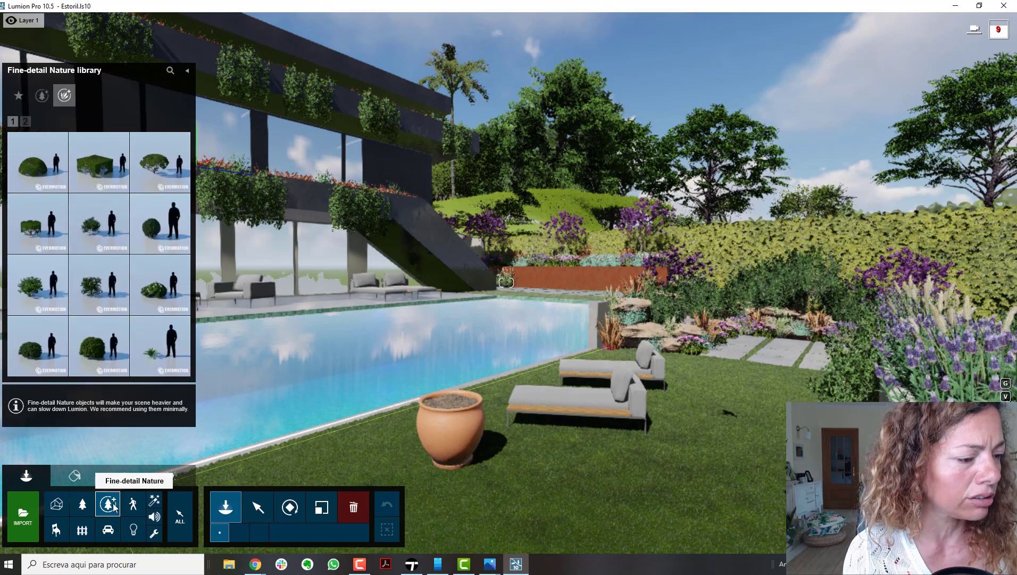
{"action": "left_click", "coordinate": [24, 121]}
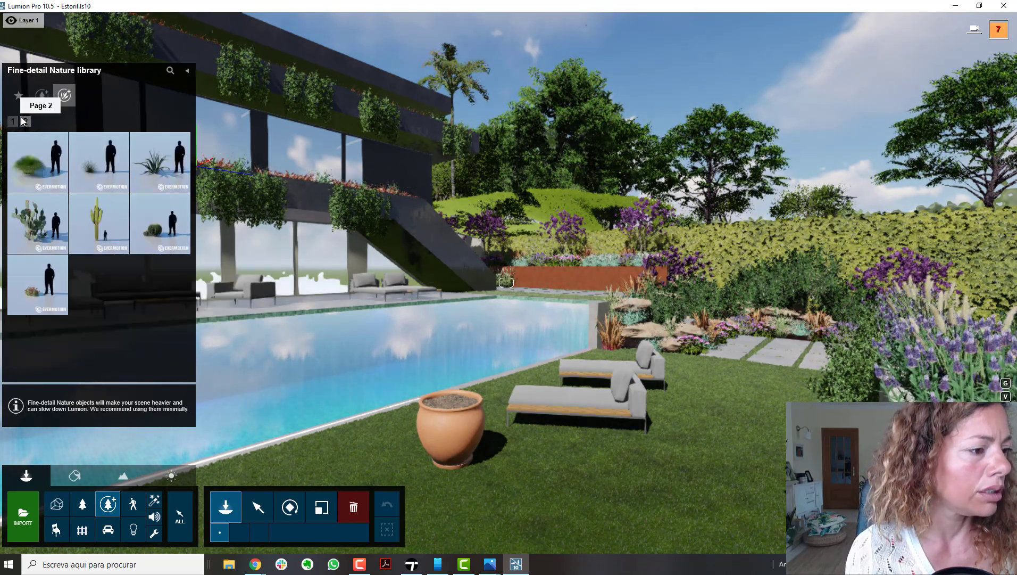
{"action": "left_click", "coordinate": [42, 95]}
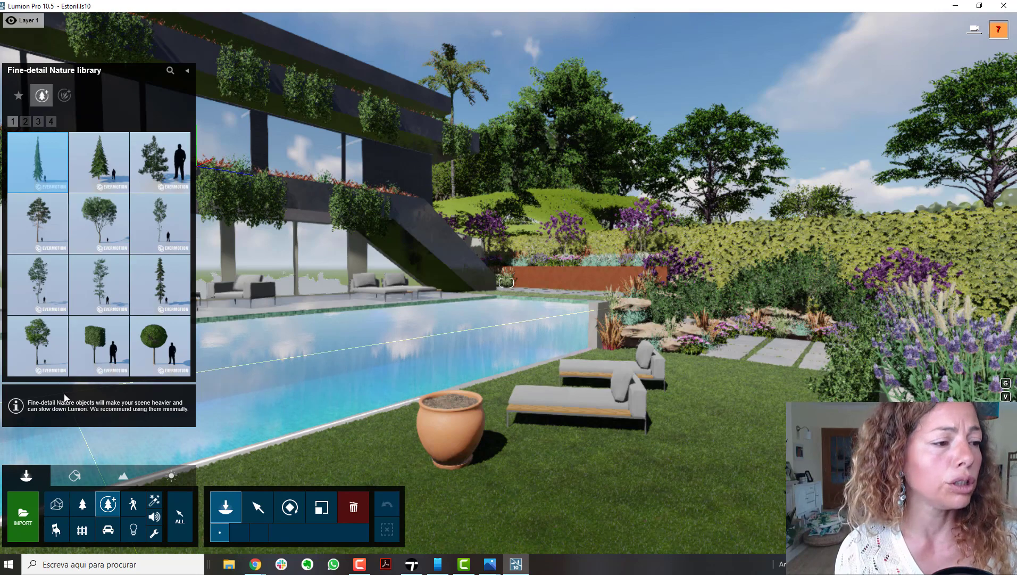
- Open the Indoor library and browse its chair category from page 1 through page 6
{"action": "left_click", "coordinate": [63, 531]}
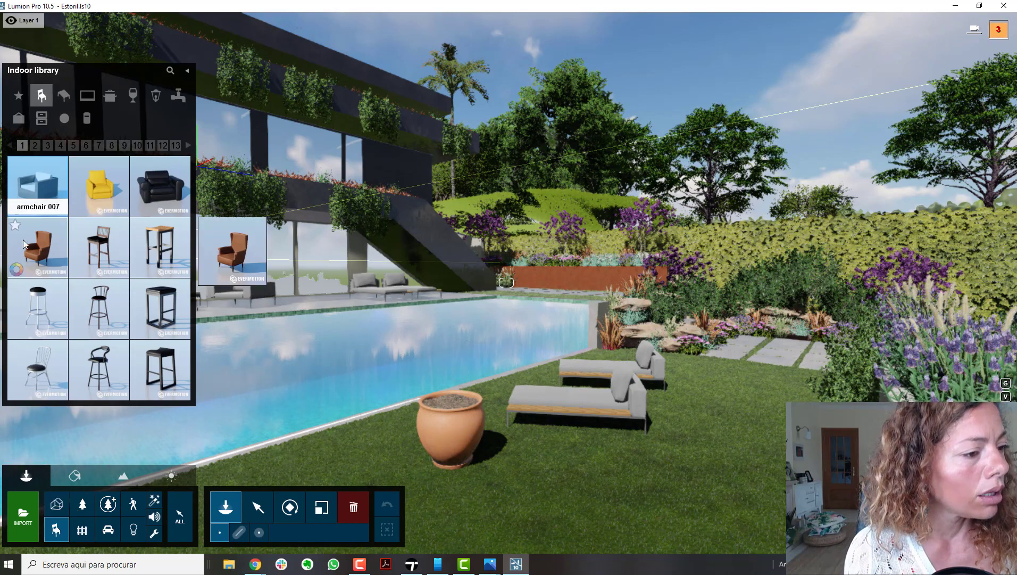
{"action": "left_click", "coordinate": [47, 146]}
{"action": "left_click", "coordinate": [61, 145]}
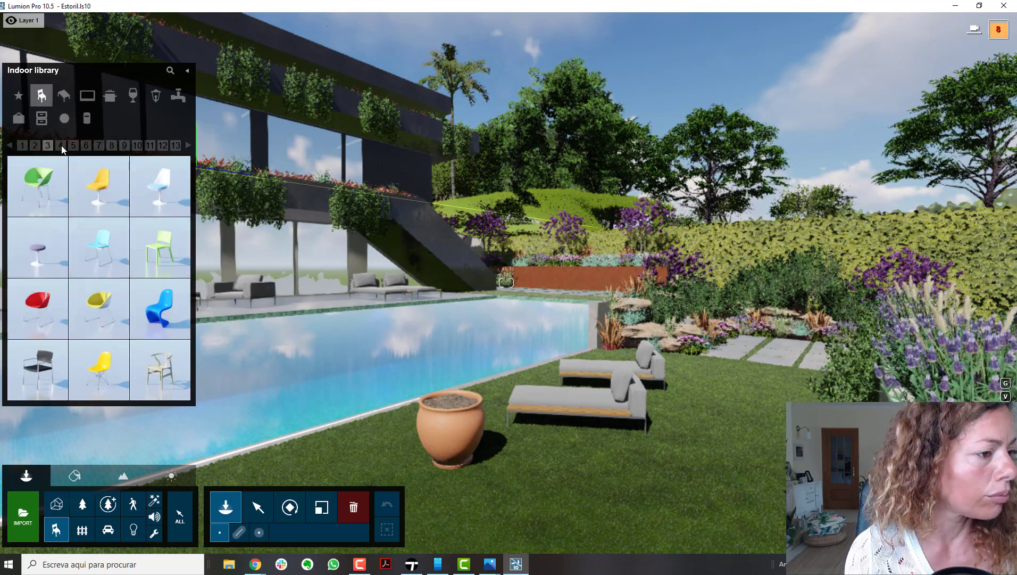
{"action": "left_click", "coordinate": [73, 146]}
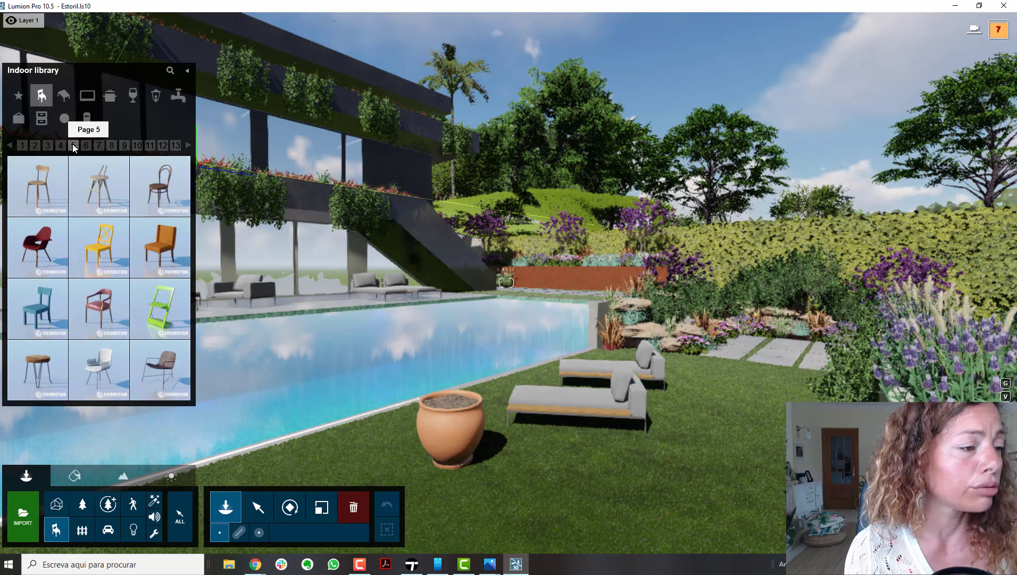
{"action": "left_click", "coordinate": [87, 146]}
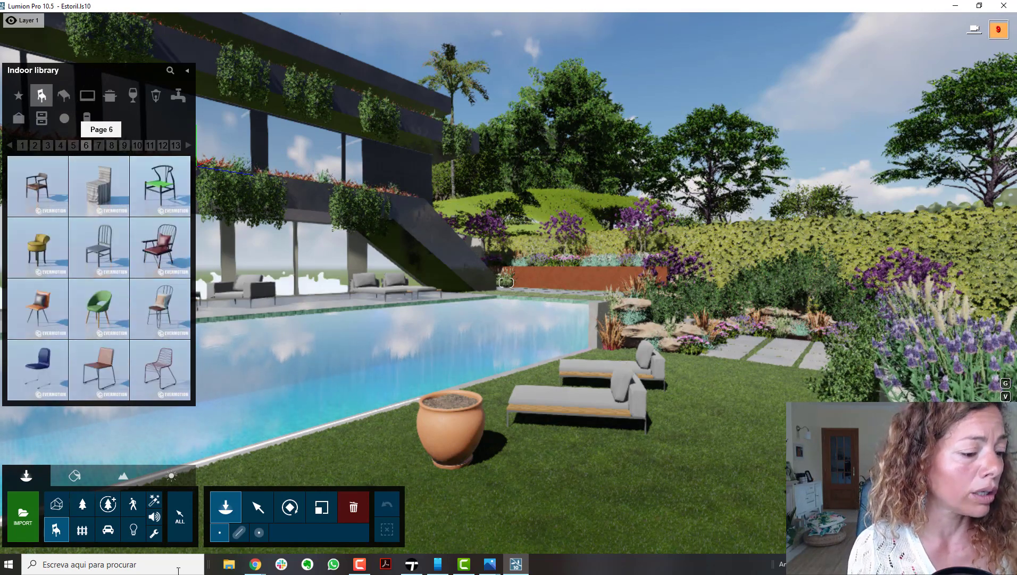
- Return to the Nature library and look through the Palm category and the flower category
{"action": "left_click", "coordinate": [81, 506]}
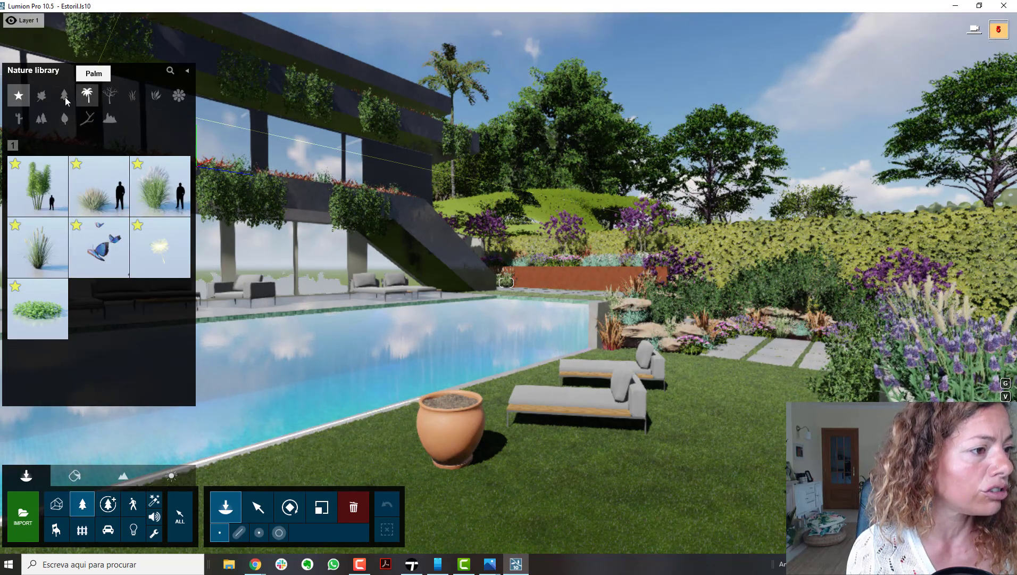
{"action": "left_click", "coordinate": [87, 94]}
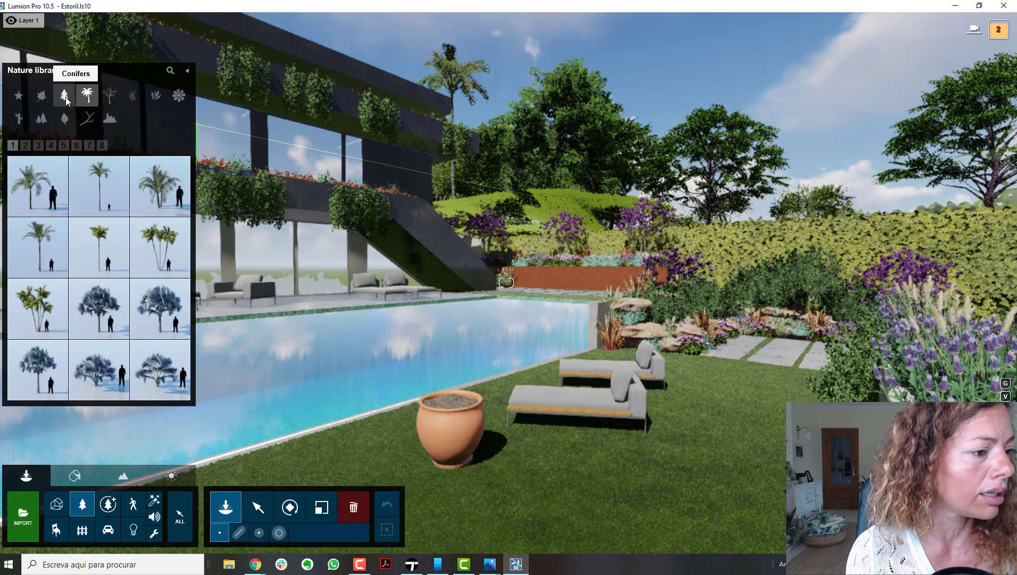
{"action": "left_click", "coordinate": [175, 95]}
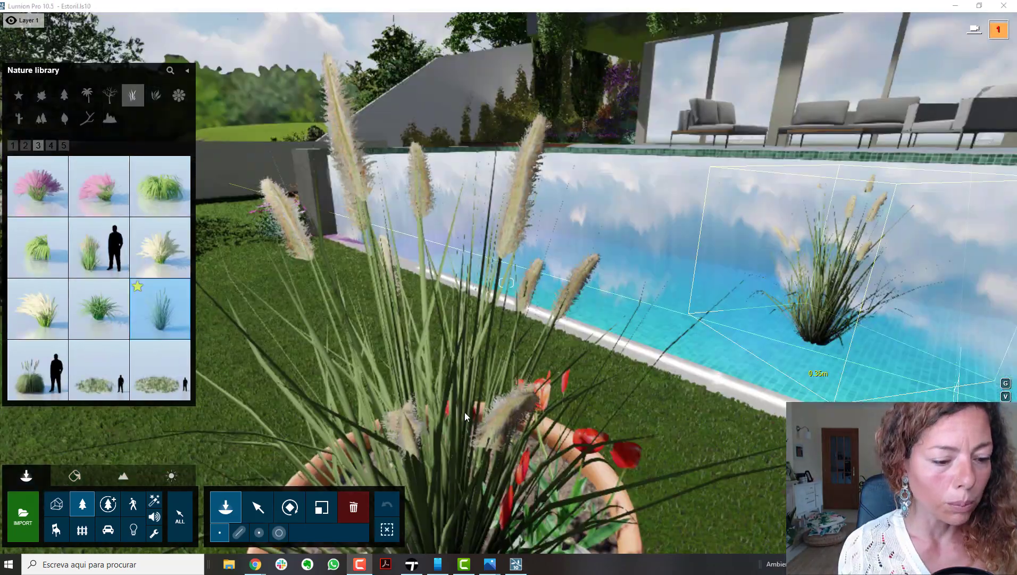
- Select the Nafray Swamp Foxtail growing beside the red flowers in the terracotta pot
{"action": "left_click", "coordinate": [259, 506]}
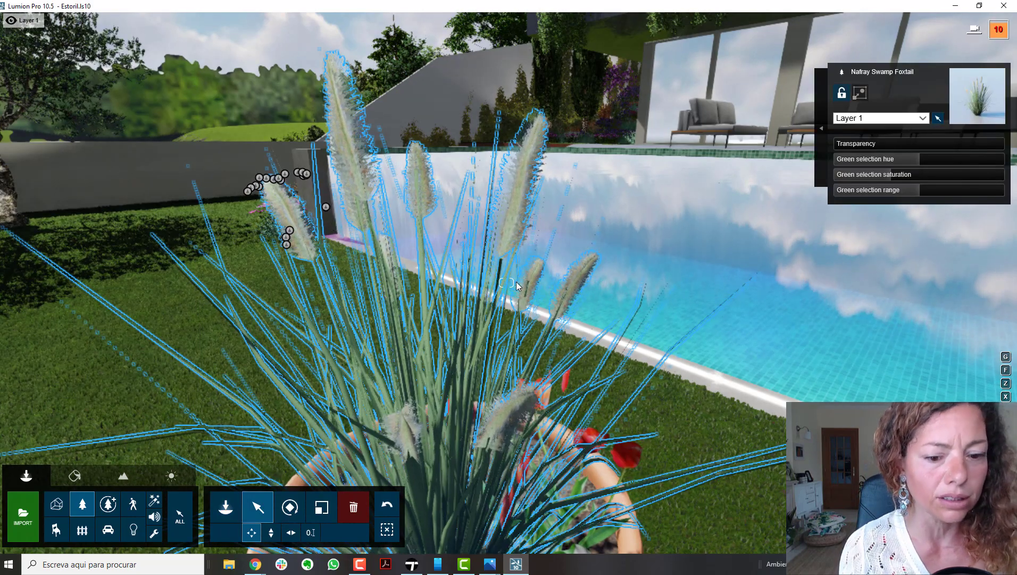
{"action": "key", "text": "s"}
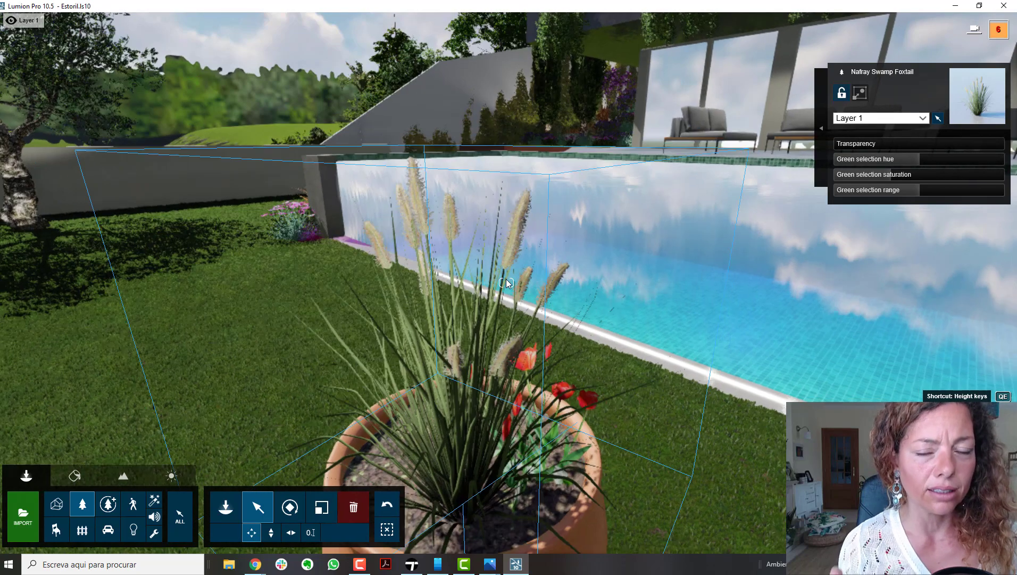